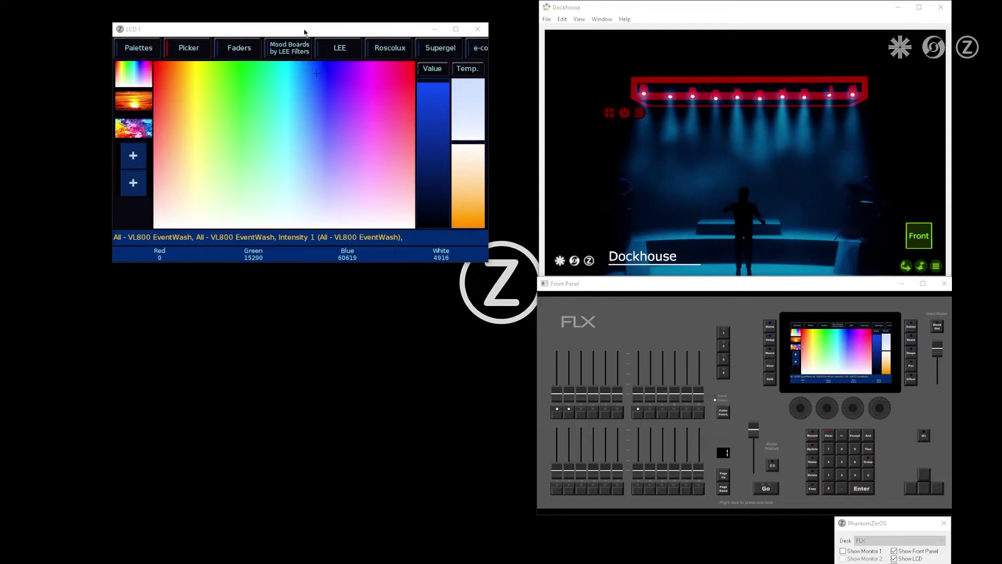
Generate the automatic colour palettes including Warm White and Cool White, and apply Warm White followed by Cool White to the fixtures
left_click_drag(304, 29, 271, 30)
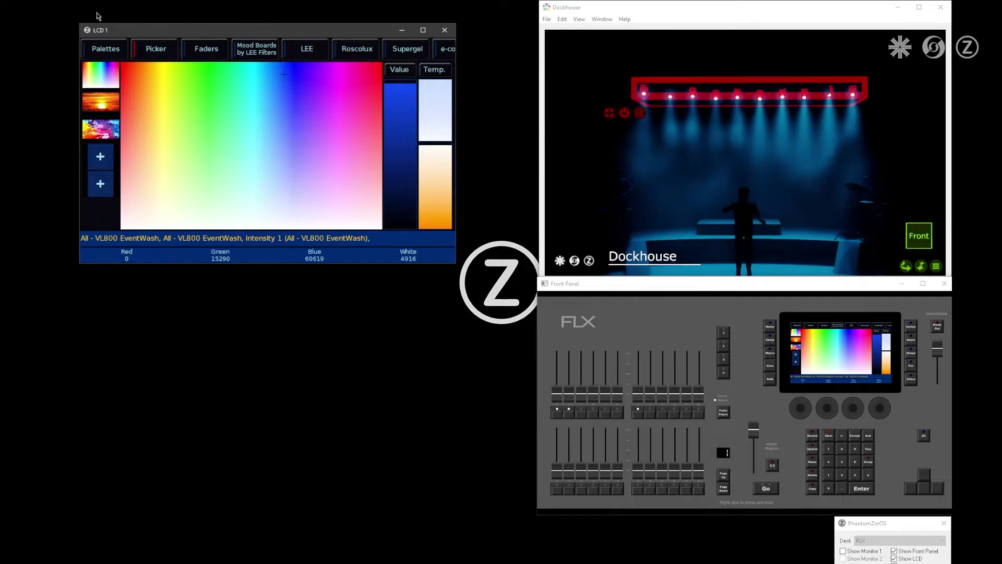
left_click(104, 49)
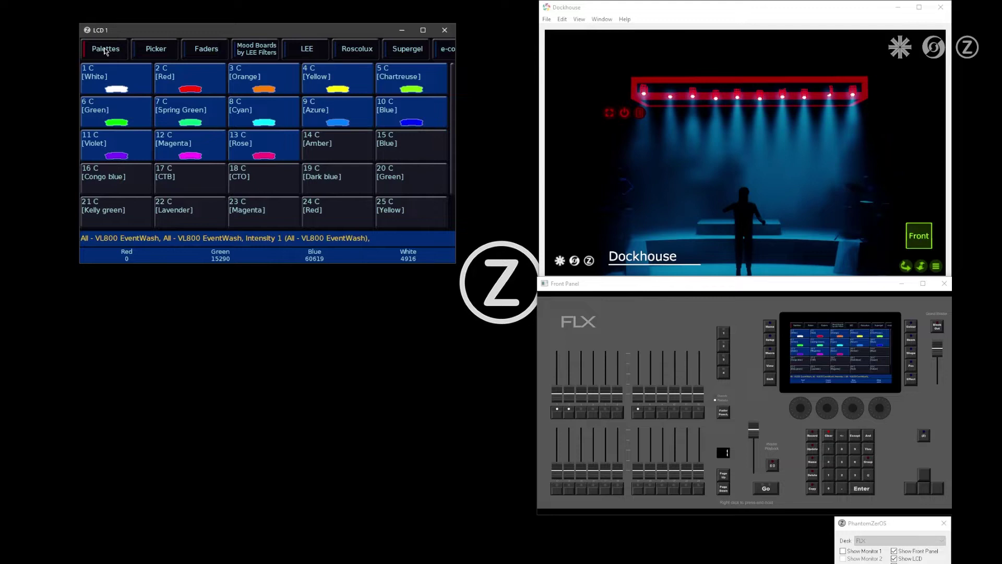
scroll(324, 217, "down", 1)
left_click(262, 210)
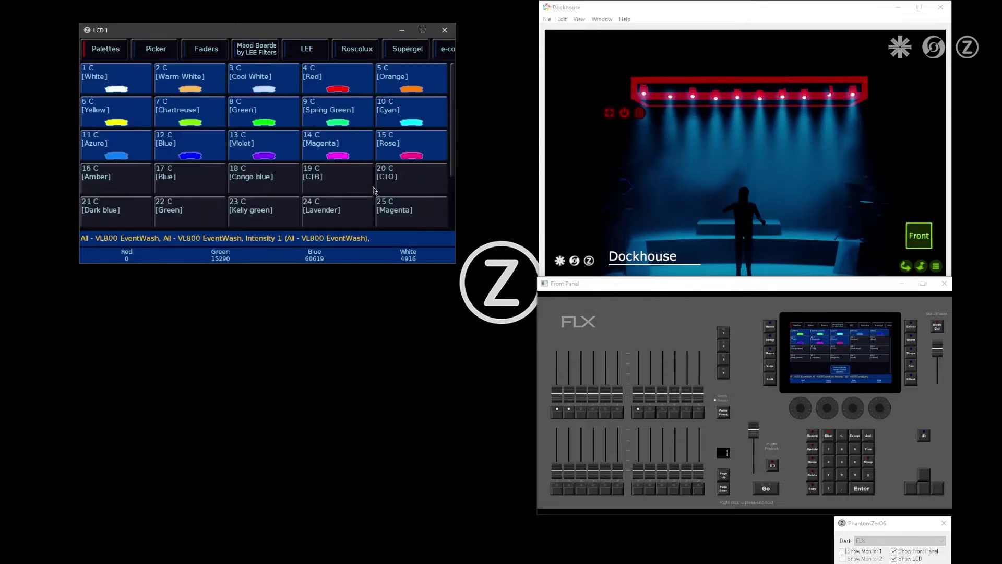
left_click(189, 79)
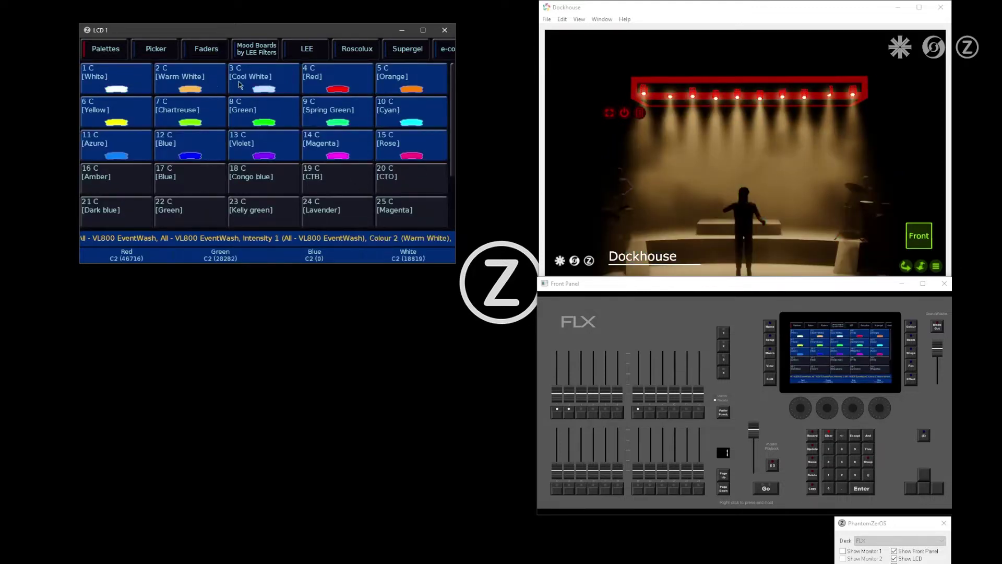
left_click(240, 83)
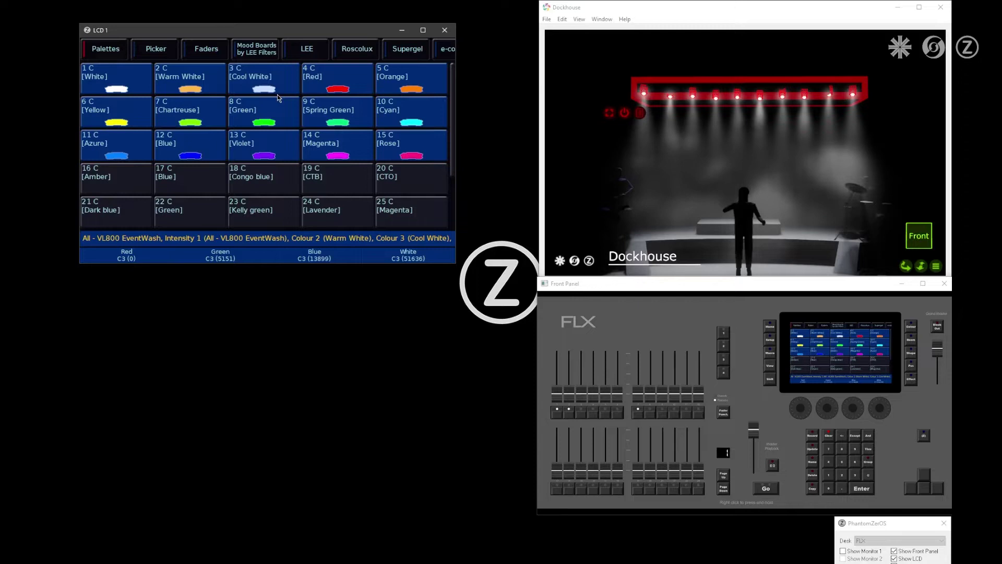
Fan a rainbow across the fixtures from the picker's spectrum, and give them all a golden yellow from the sunset image
left_click(159, 49)
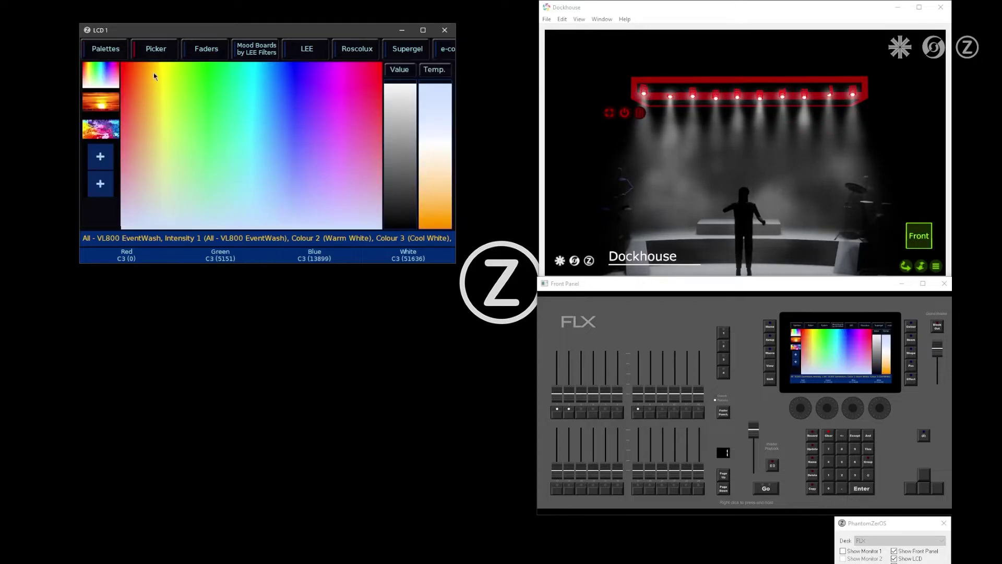
left_click_drag(154, 77, 219, 90)
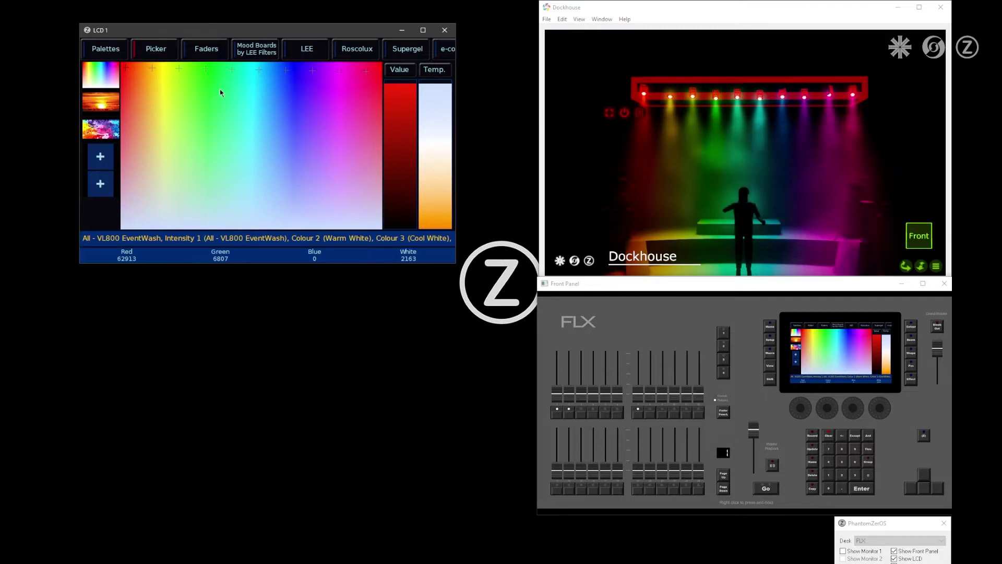
left_click(109, 104)
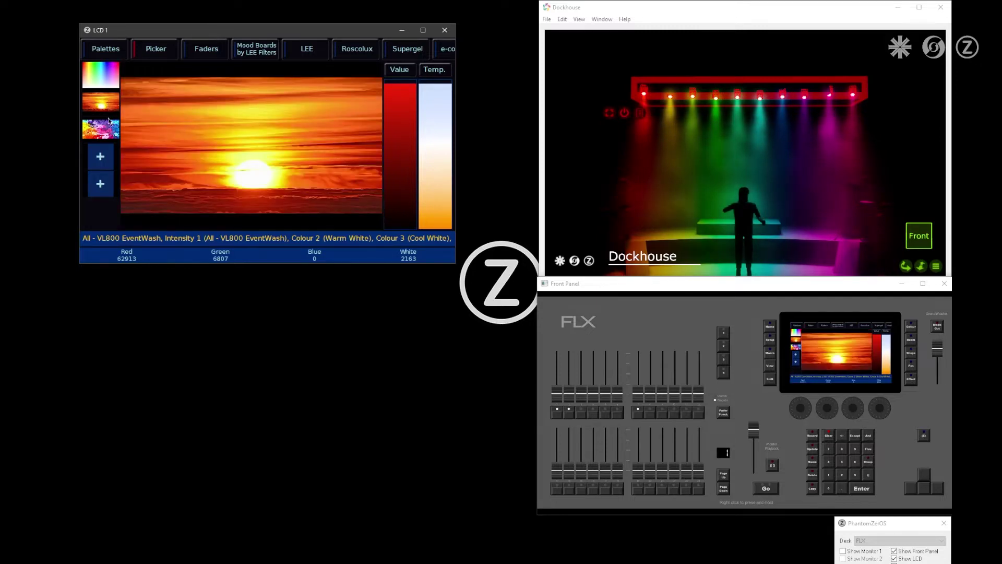
mouse_move(219, 140)
left_mouse_down()
mouse_move(228, 119)
mouse_move(162, 157)
mouse_move(262, 87)
mouse_move(234, 139)
mouse_move(160, 103)
mouse_move(227, 103)
mouse_move(215, 127)
left_mouse_up()
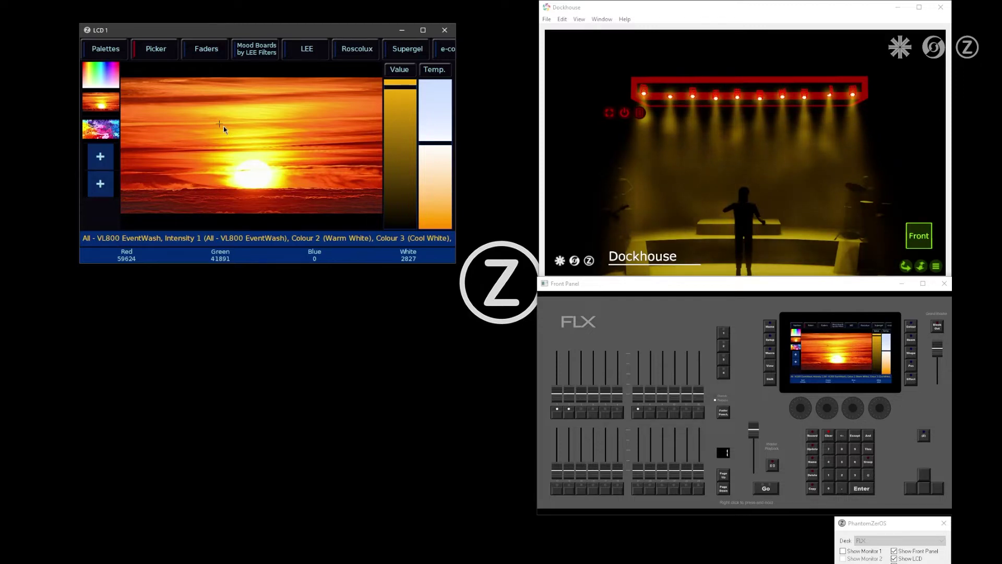
Recall the Warm White colour palette and replace it with the Cool White palette on the fixtures
left_click(122, 52)
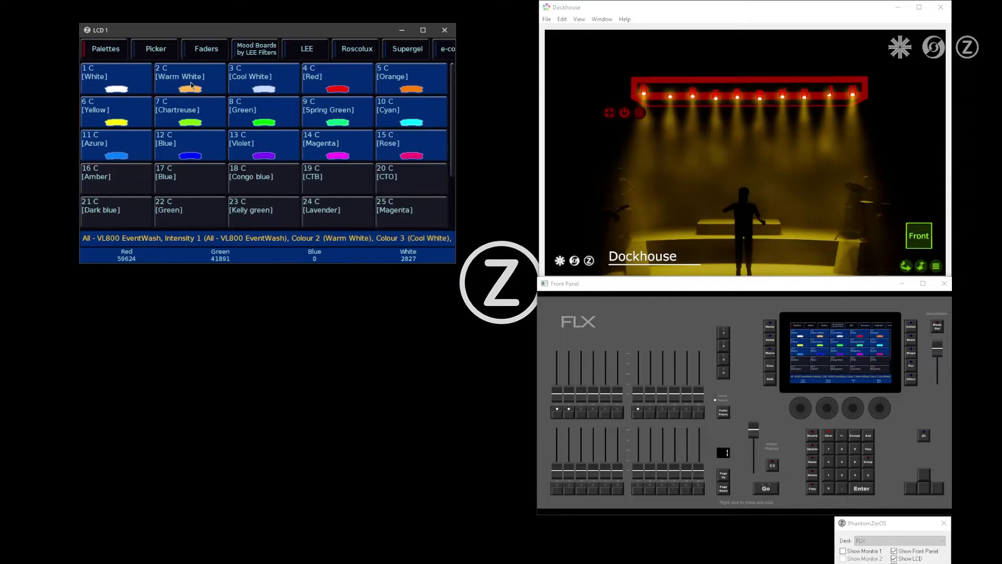
left_click(192, 84)
left_click(240, 80)
Pick an orange from the picker's sunset image, and replace it with a near-white from the lower part of the rainbow spectrum
left_click(156, 48)
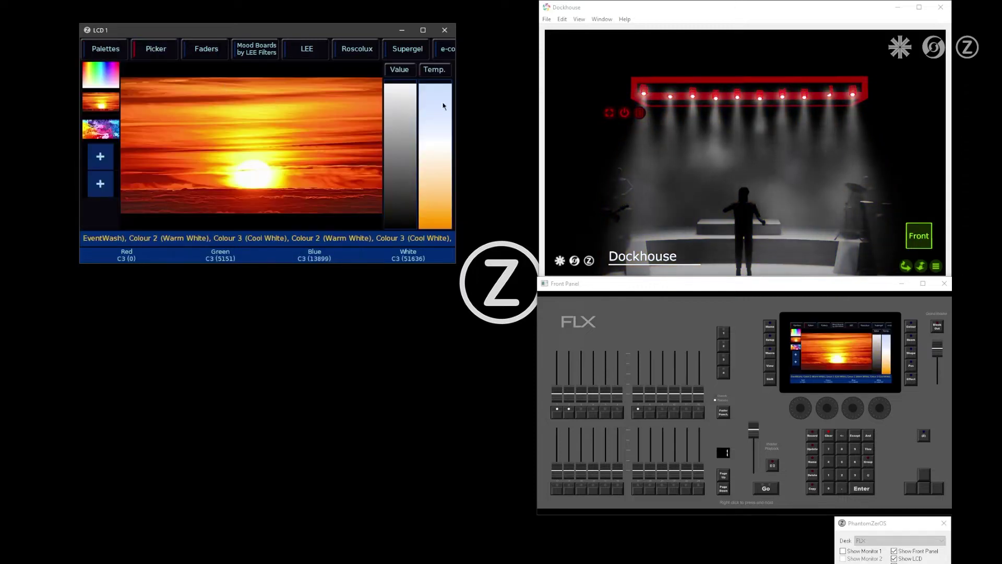
left_click(224, 144)
left_click(100, 75)
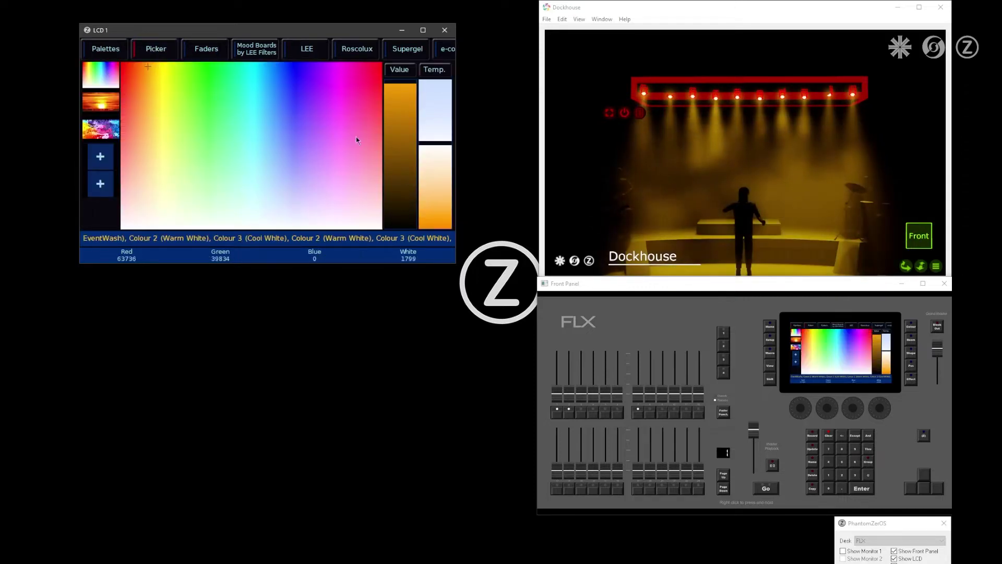
left_click(216, 211)
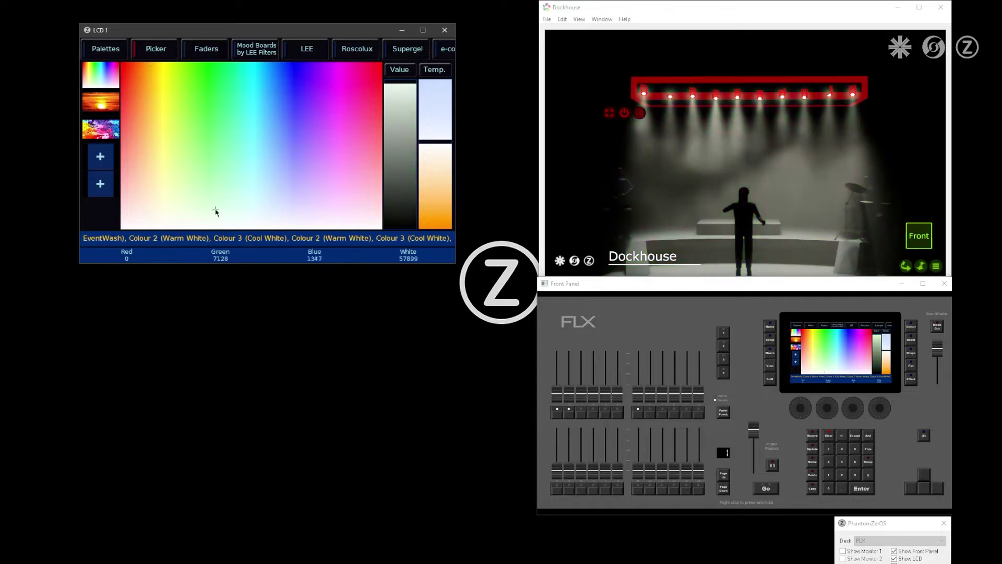
left_click_drag(215, 210, 228, 219)
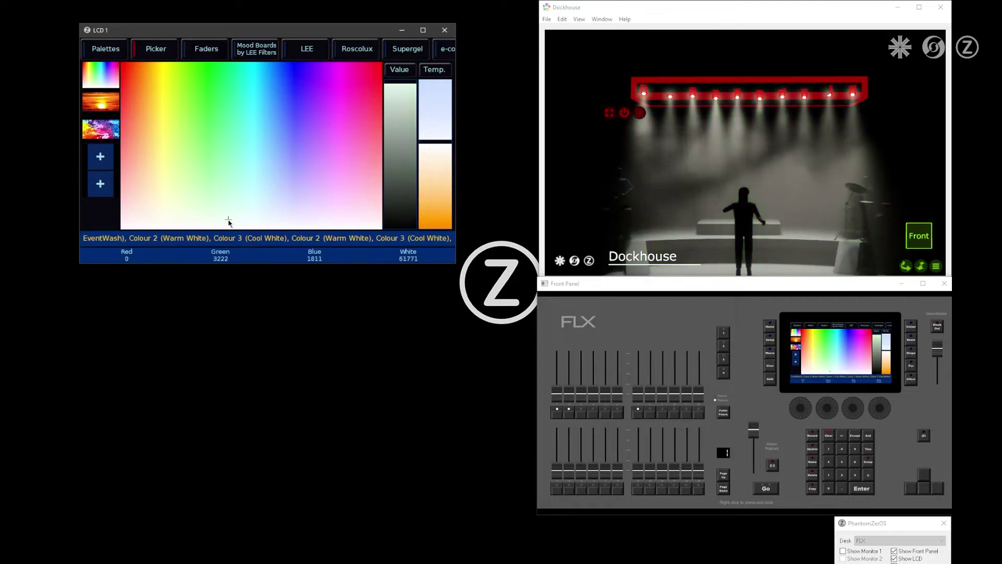
Vary the picker's colour temperature from slightly warm to cool, back to neutral, and down to a warm white
left_click(438, 150)
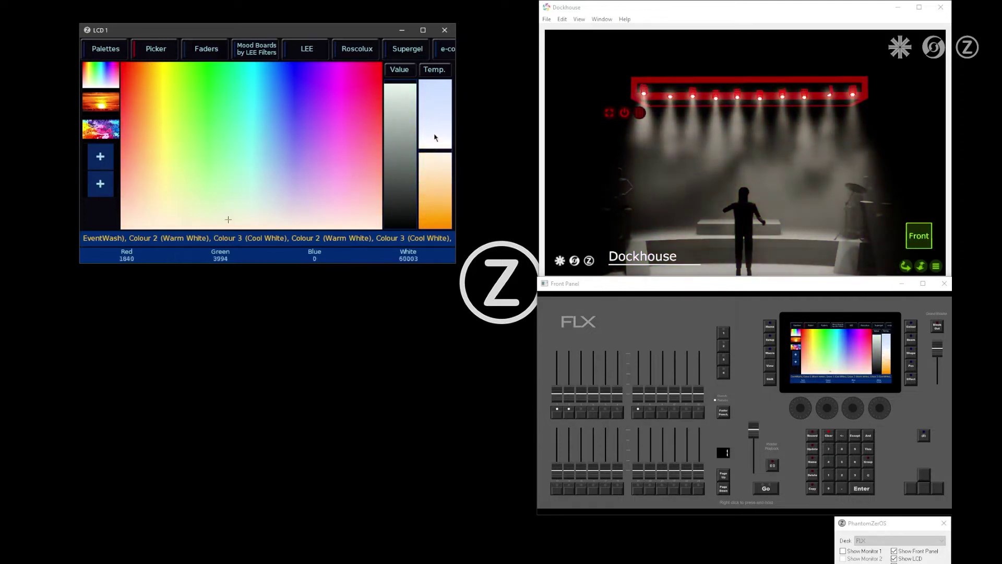
left_click_drag(435, 137, 435, 97)
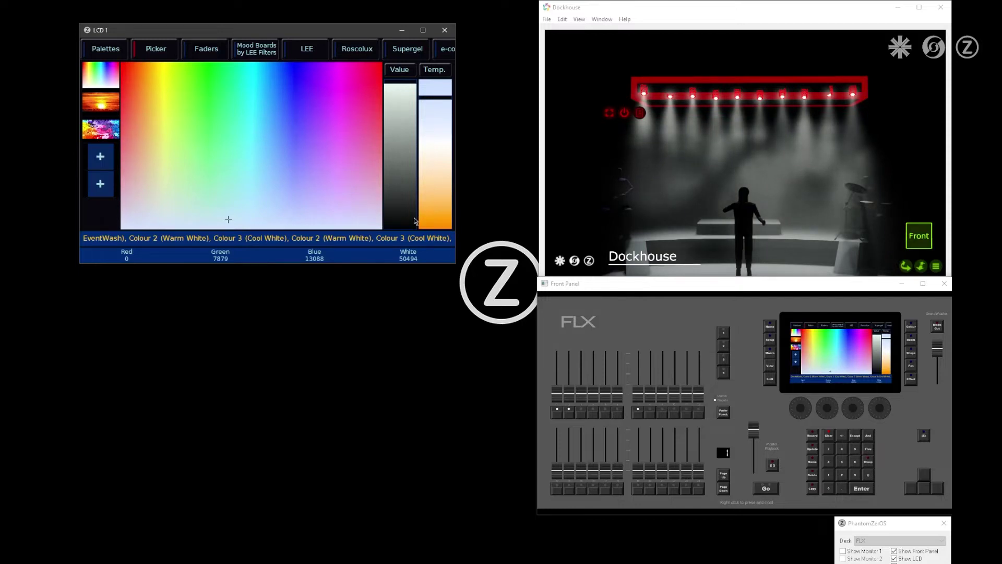
left_click(437, 143)
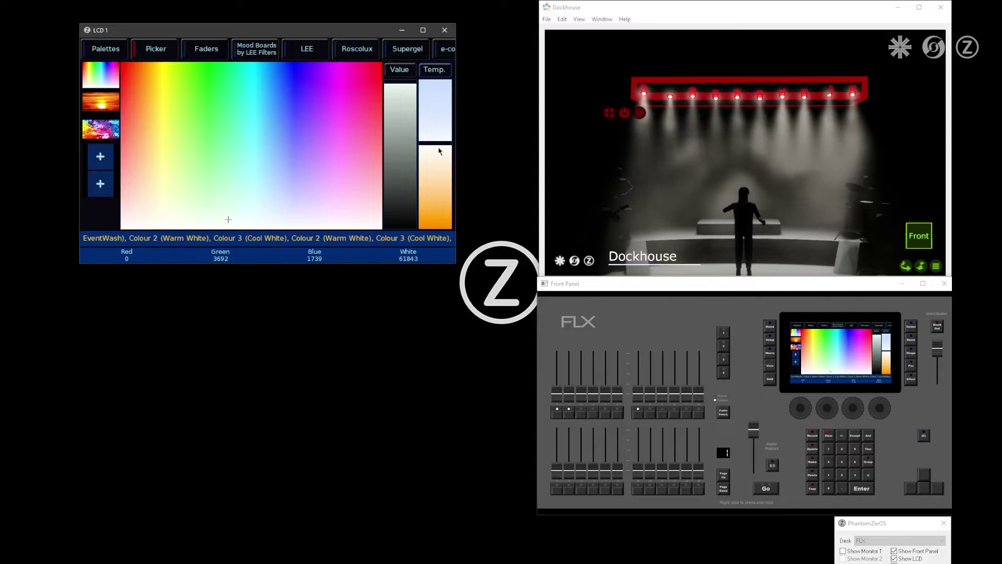
left_click_drag(440, 150, 438, 182)
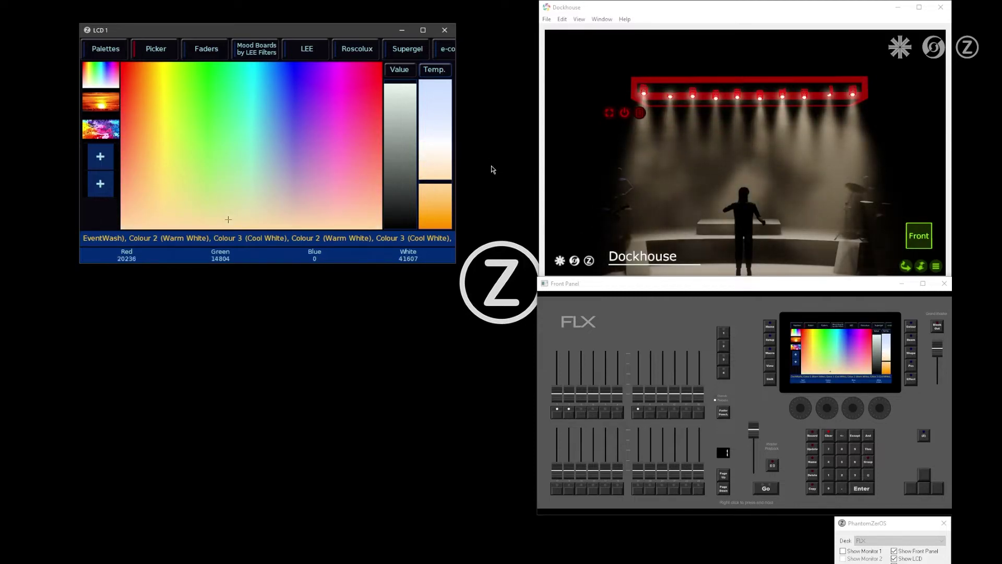
key("r")
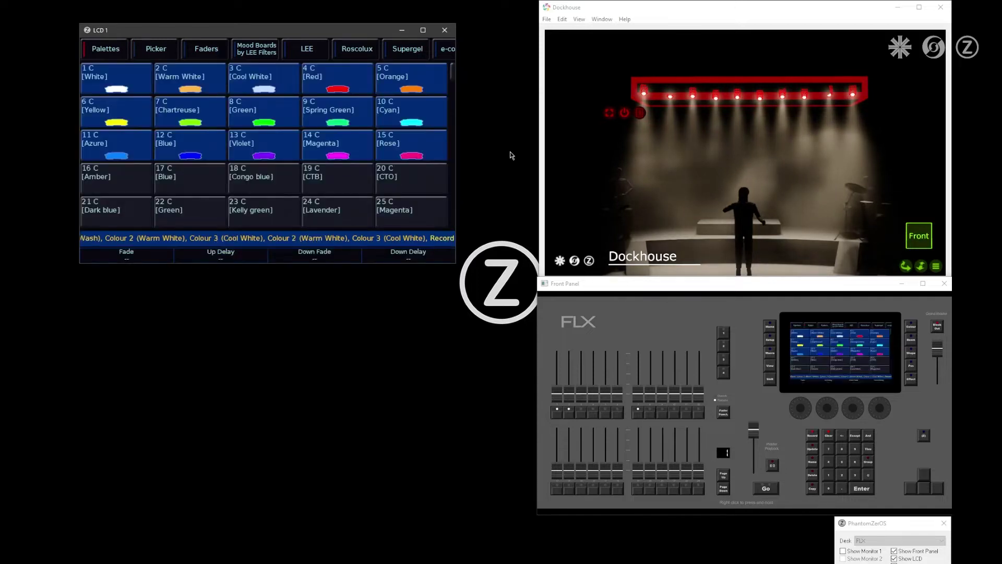
left_click(135, 49)
key("Escape")
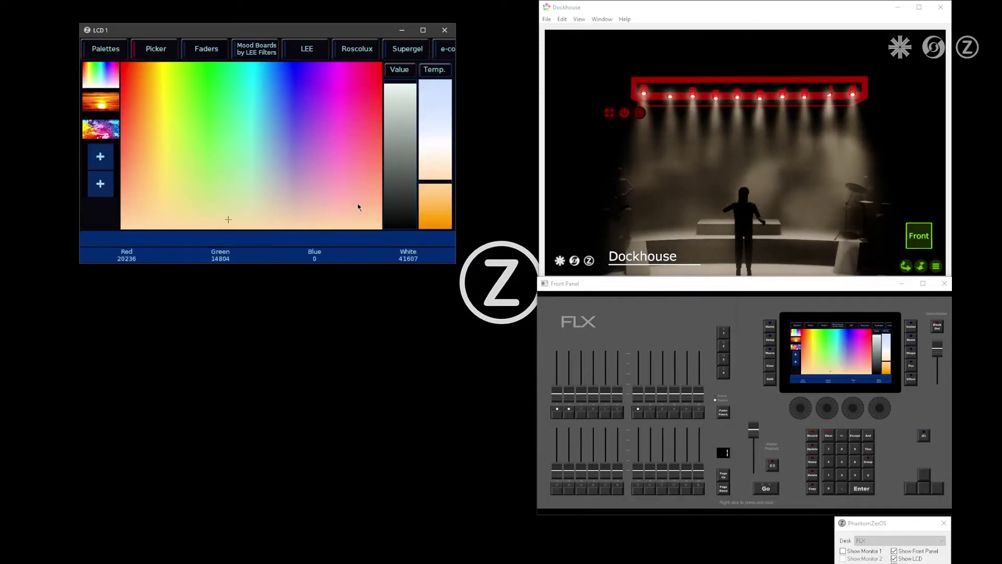
Shift the colour temperature to cool and back to warm, and delete the colour temperature setting to reset it
left_click_drag(437, 192, 437, 88)
left_click(437, 180)
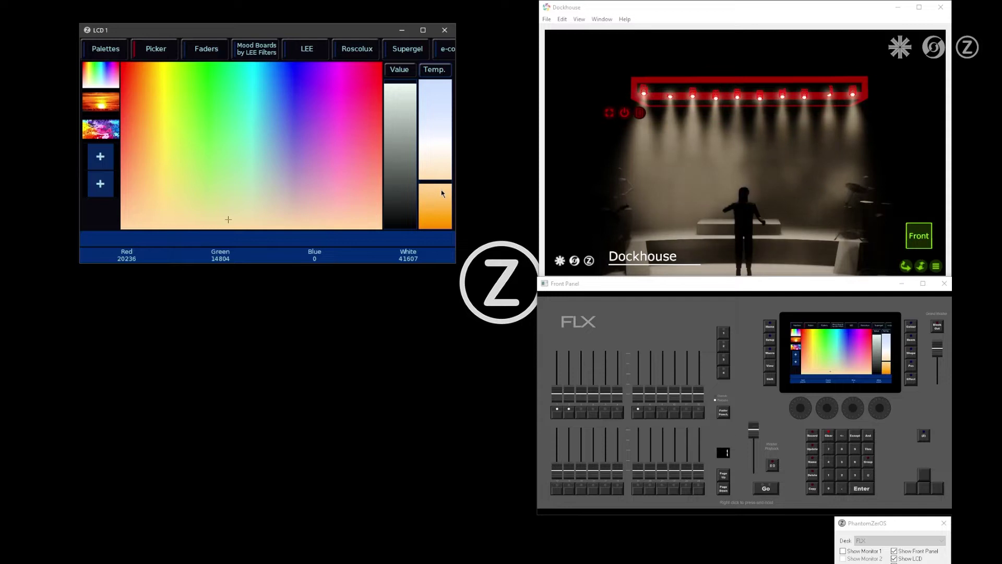
key("Delete")
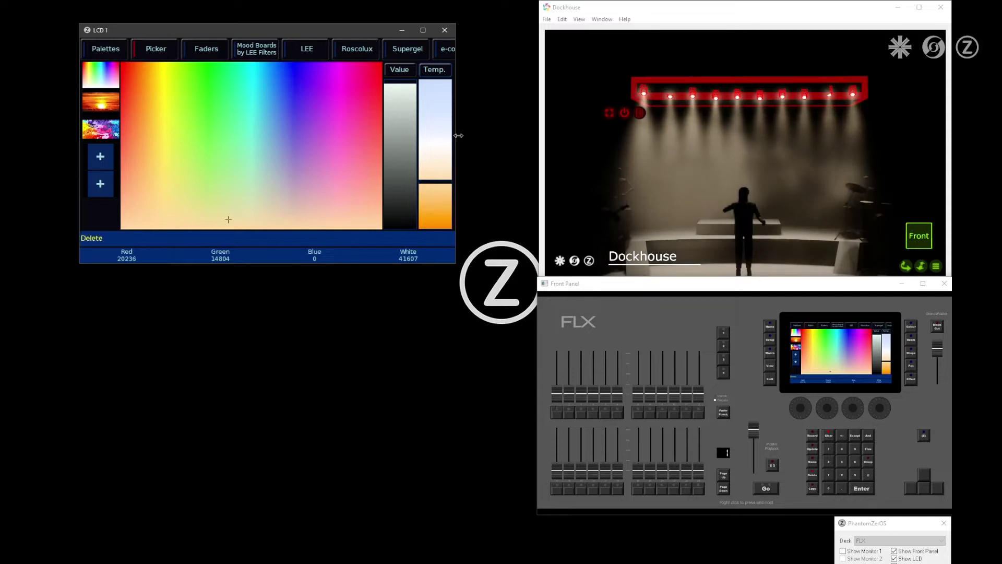
left_click(445, 73)
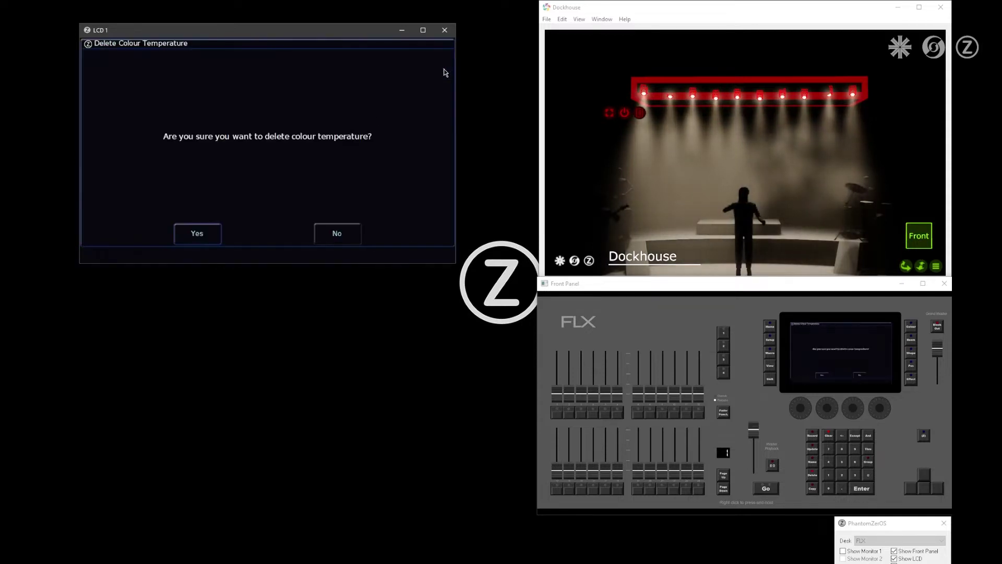
left_click(217, 235)
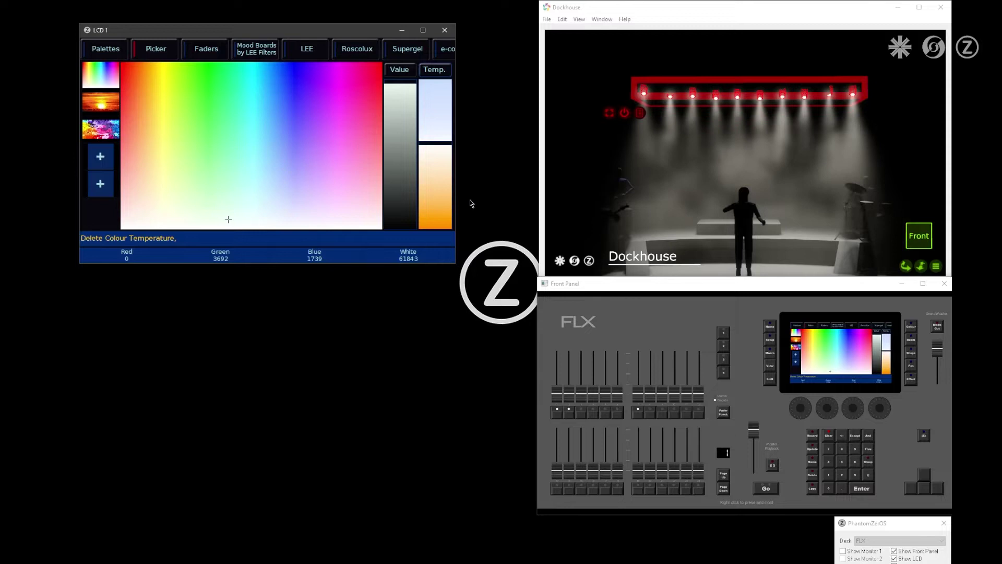
Make the colour temperature slightly warmer and return it to neutral
mouse_move(444, 146)
left_mouse_down()
mouse_move(438, 198)
mouse_move(444, 101)
mouse_move(442, 172)
mouse_move(441, 158)
left_mouse_up()
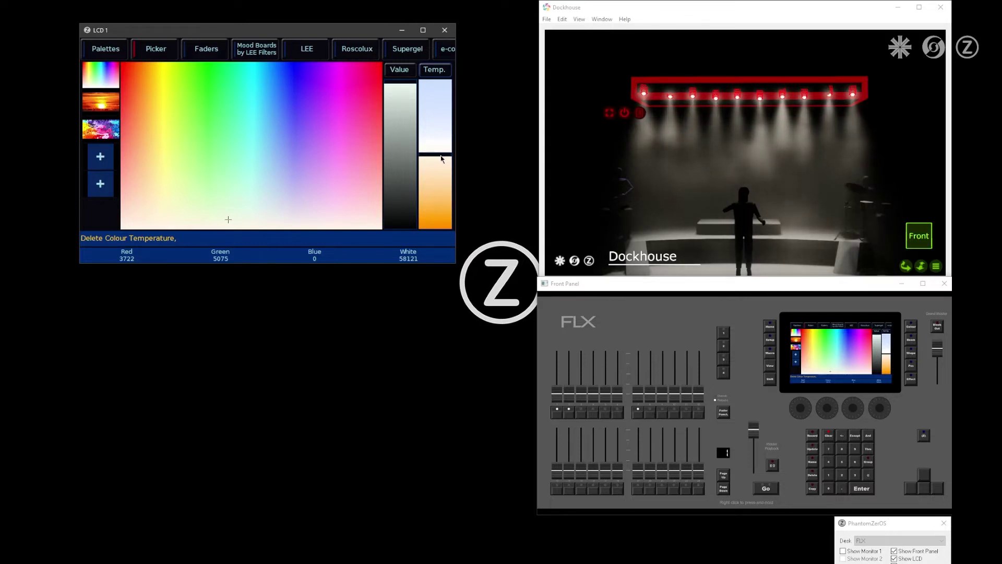
left_click_drag(441, 158, 441, 143)
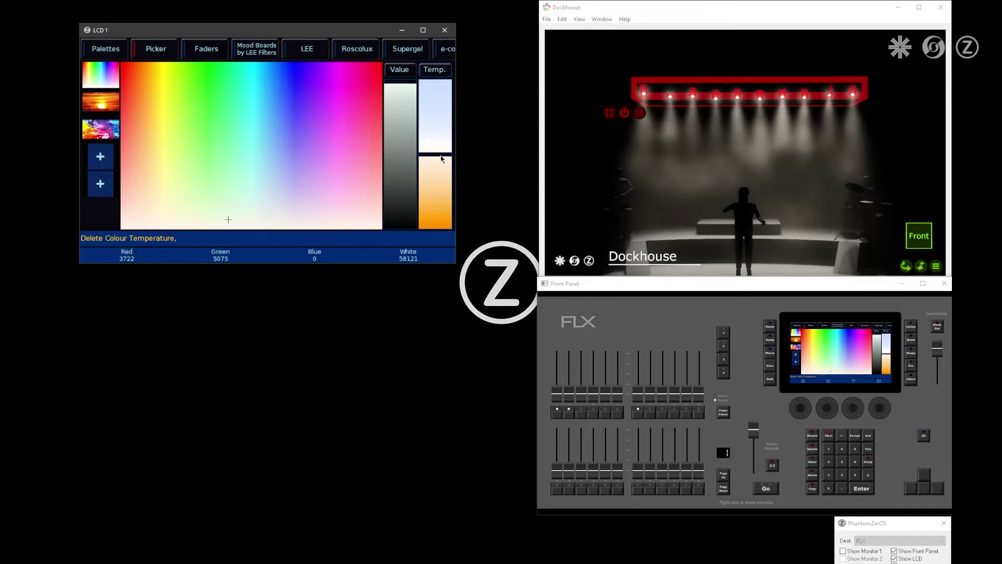
In the colour faders view, adjust the red, green and blue levels, and raise cyan and magenta to full for a pure blue
left_click(213, 54)
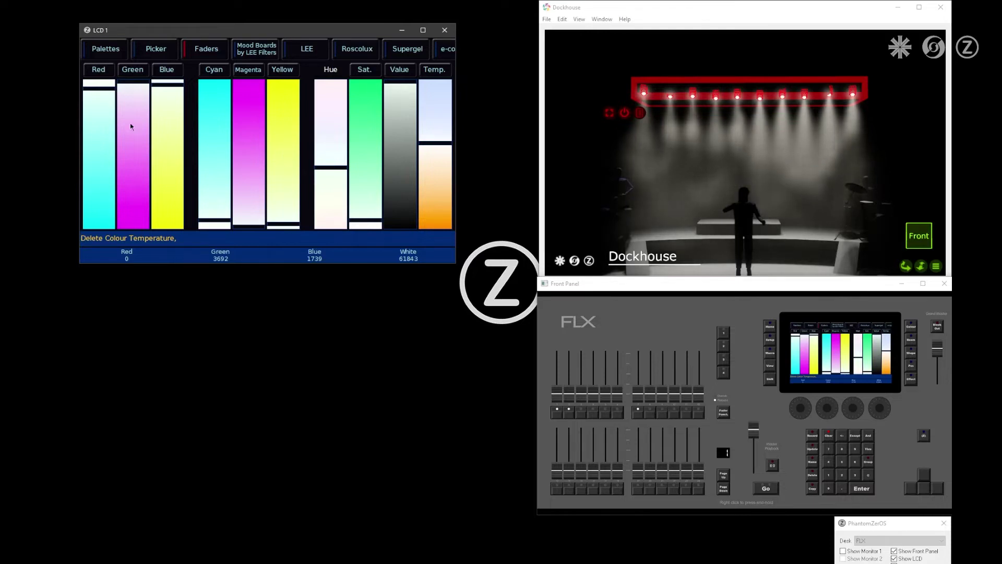
left_click_drag(141, 104, 166, 81)
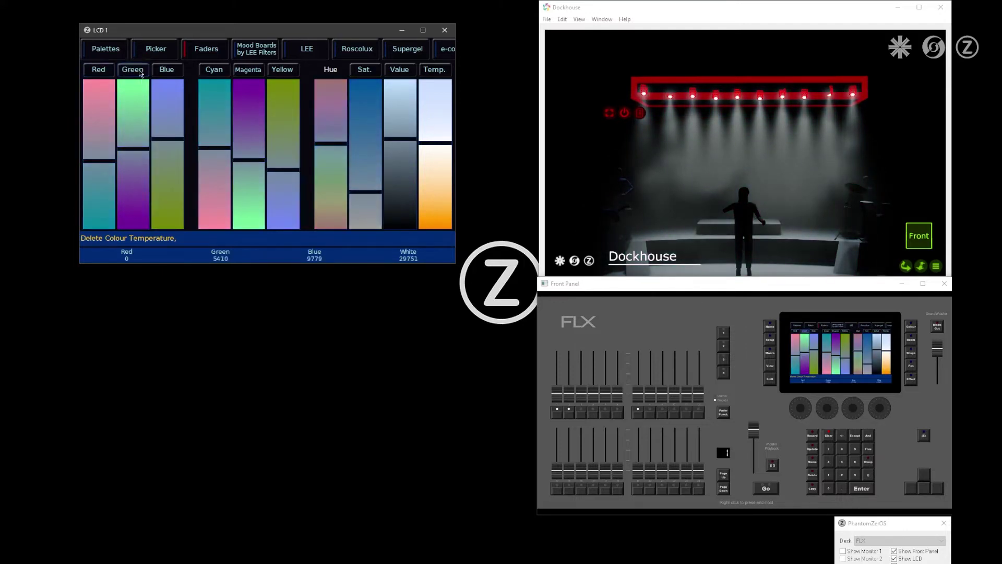
left_click_drag(214, 147, 217, 84)
left_click_drag(249, 146, 249, 81)
left_click_drag(283, 146, 286, 76)
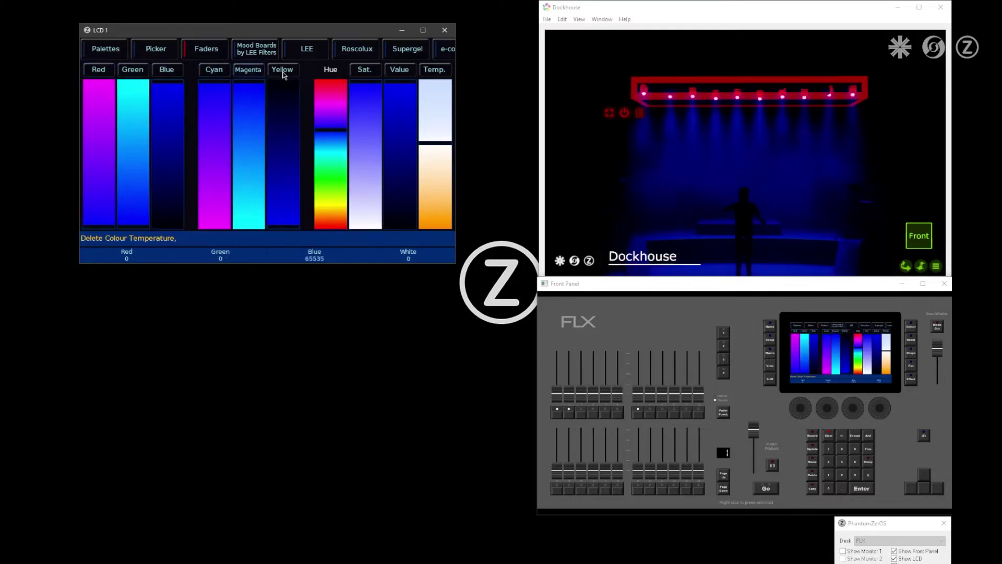
Set the Red, Green and Blue faders to full to mix white, and try the Value fader before returning it to full
left_click(139, 72)
left_click(98, 69)
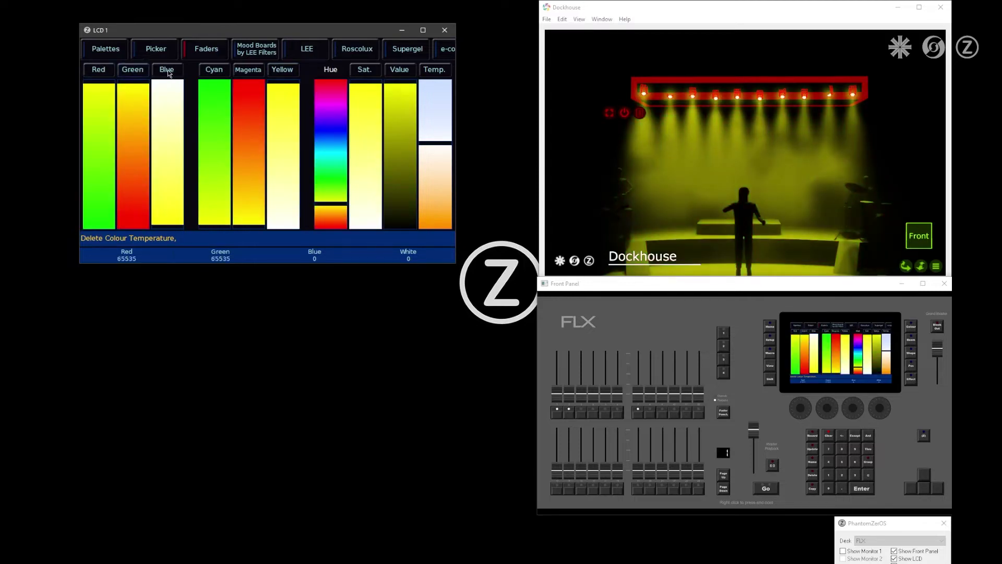
left_click(169, 73)
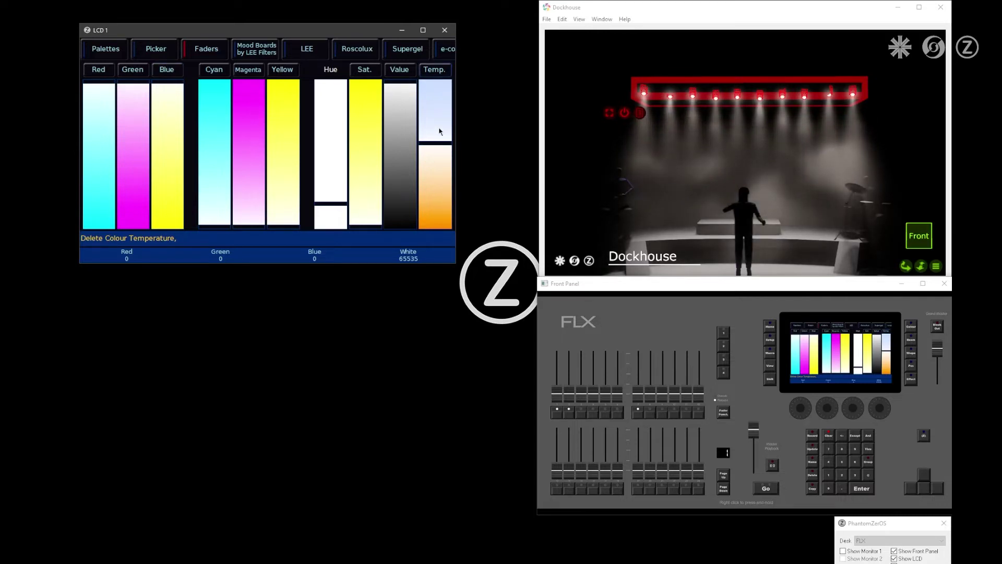
left_click(401, 152)
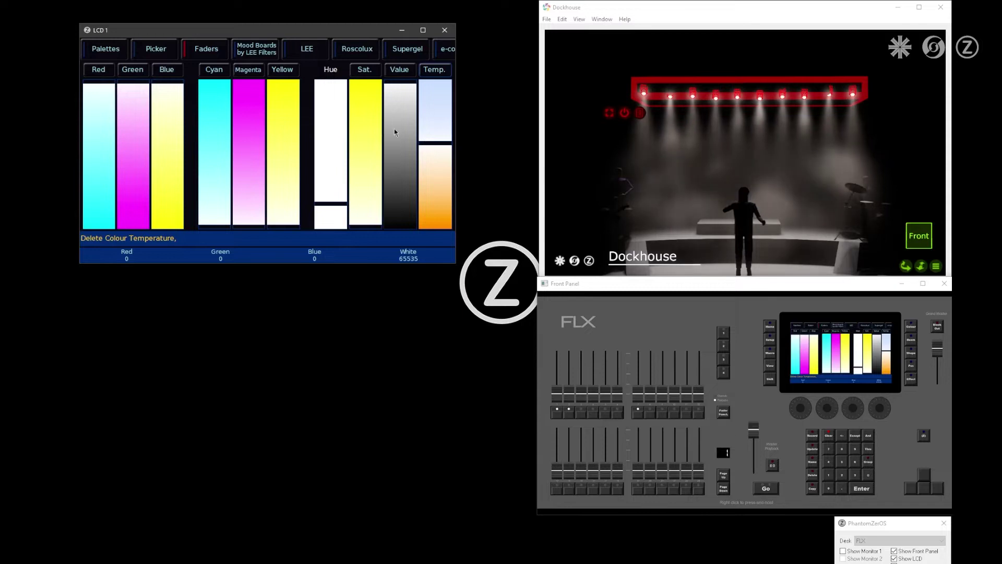
left_click(411, 81)
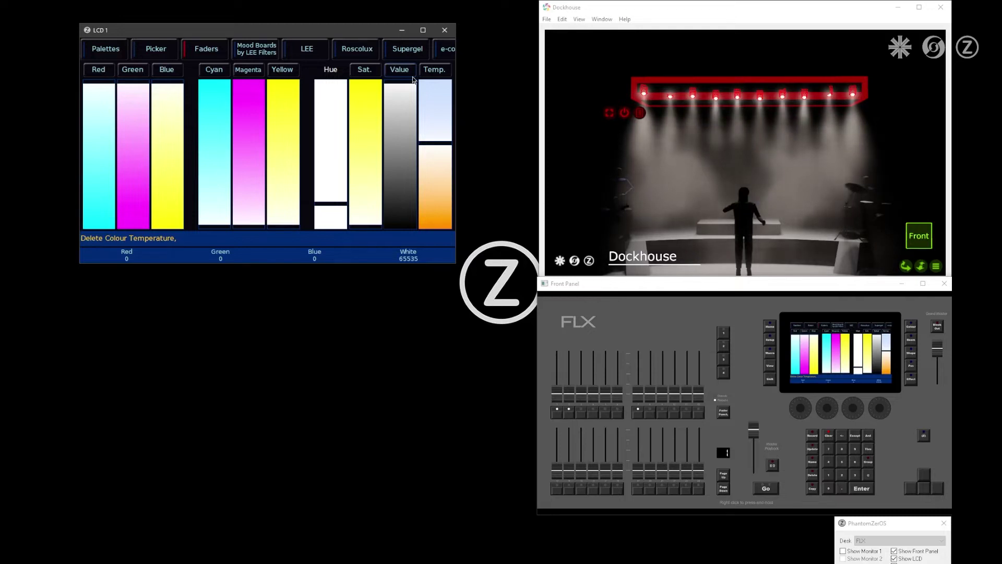
Browse the LEE Filters mood boards from Autumn Beach down to Moonlight, Music Hall and Passion
left_click(244, 43)
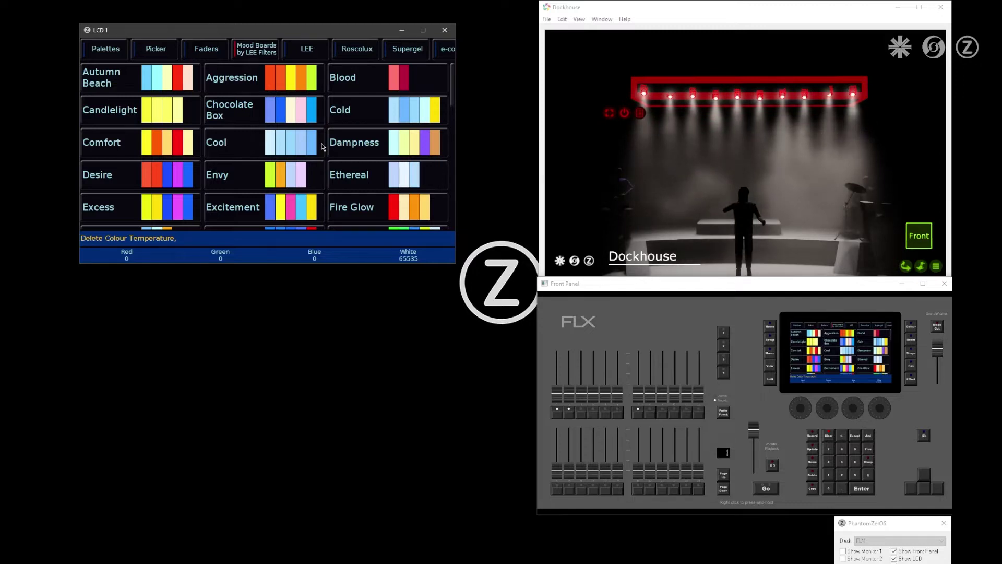
scroll(323, 147, "down", 4)
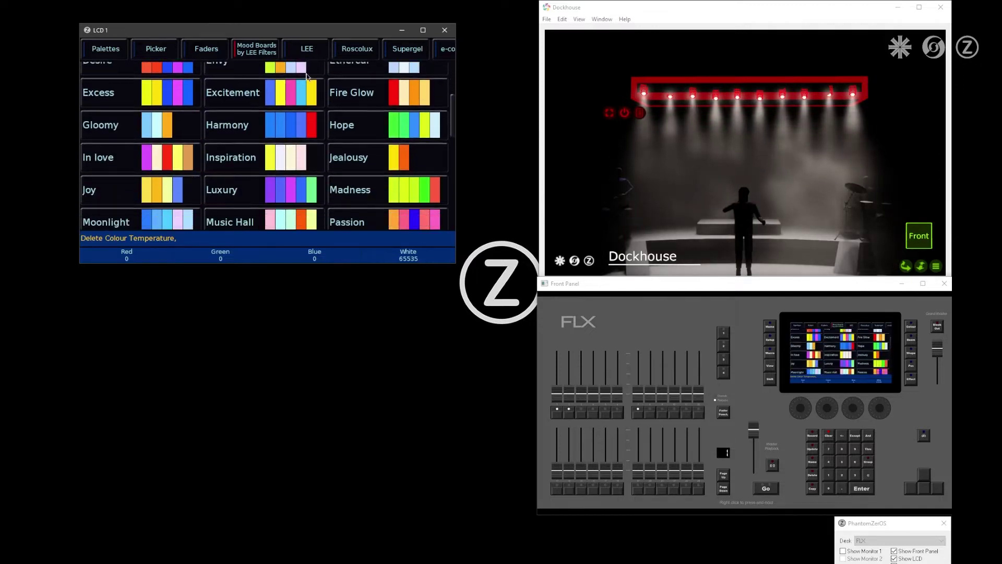
Return to the start of the mood boards and show the LEE filter swatches
scroll(322, 156, "up", 4)
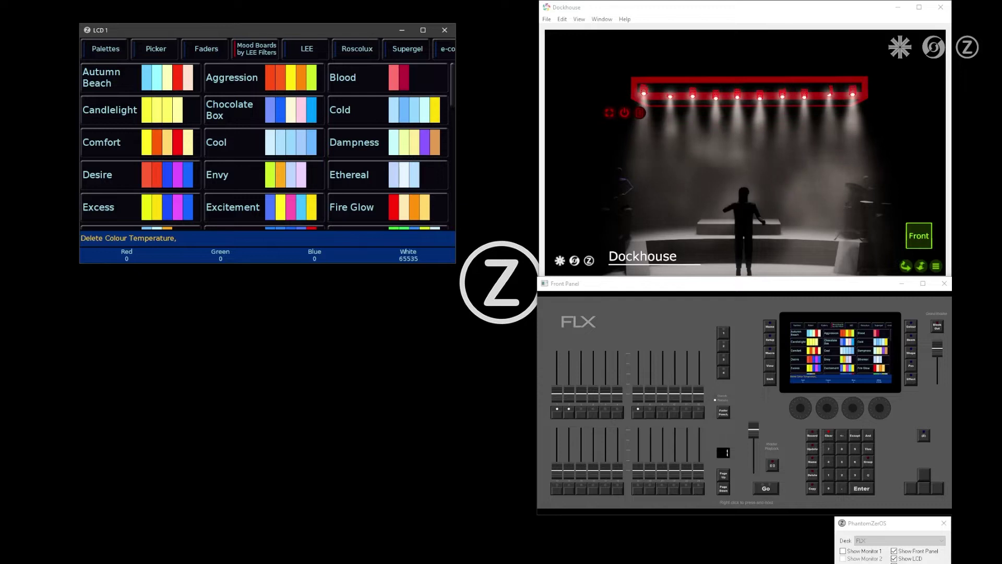
left_click_drag(308, 51, 219, 52)
left_click(217, 52)
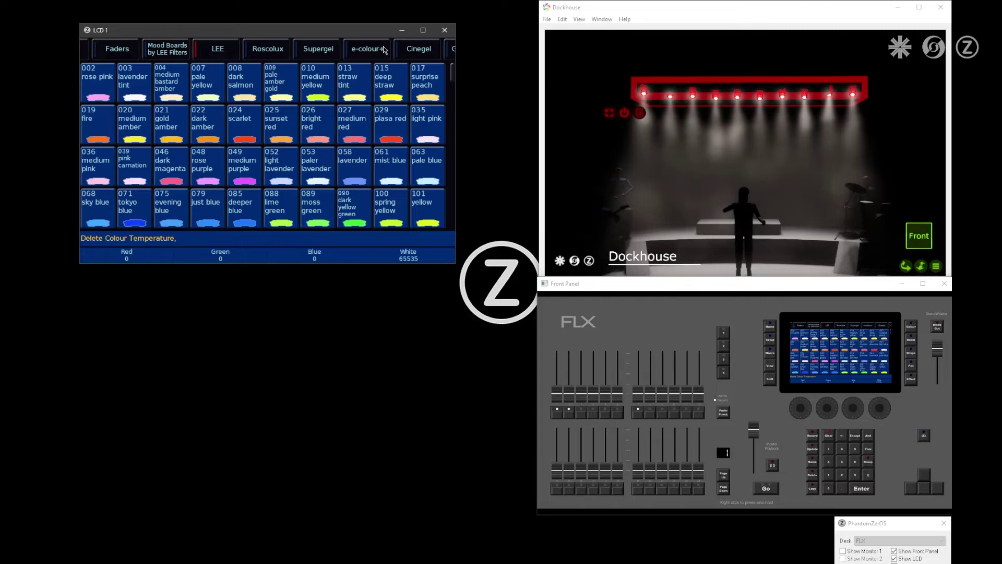
Browse the GamColor swatches and apply 105 antique rose, followed by 130 rose, to the fixtures
left_click_drag(385, 50, 288, 50)
left_click(358, 48)
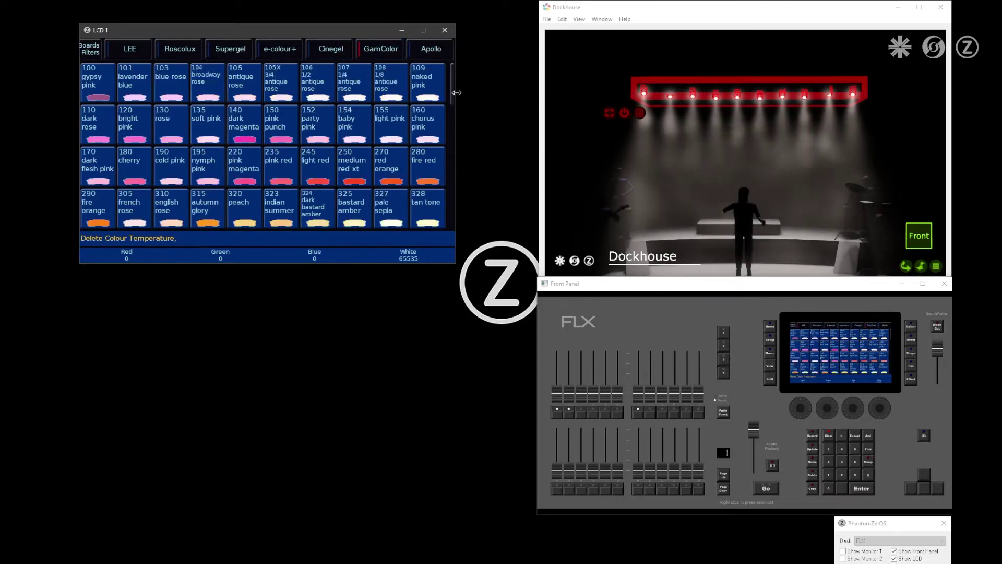
left_click_drag(452, 83, 444, 206)
scroll(444, 206, "up", 10)
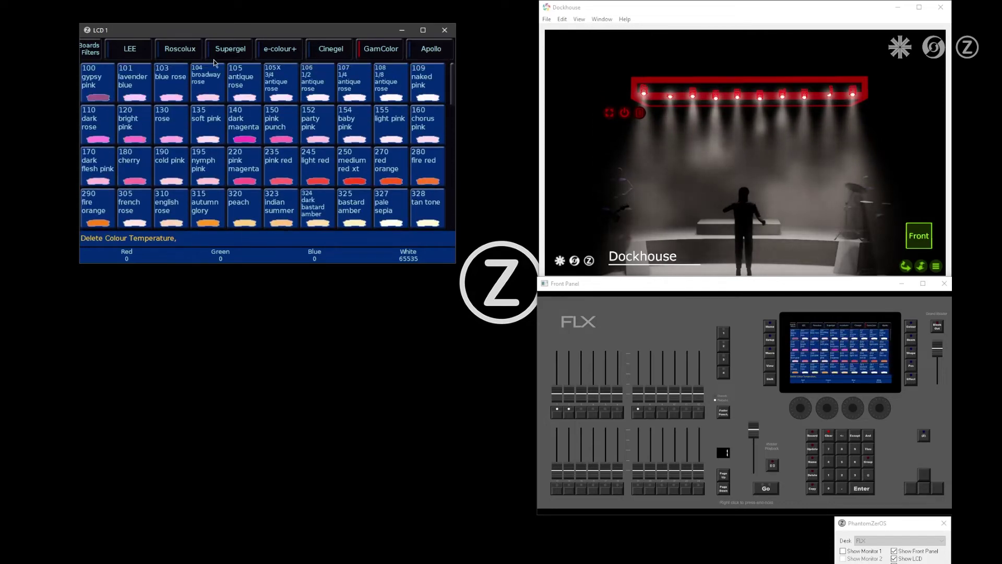
left_click(253, 93)
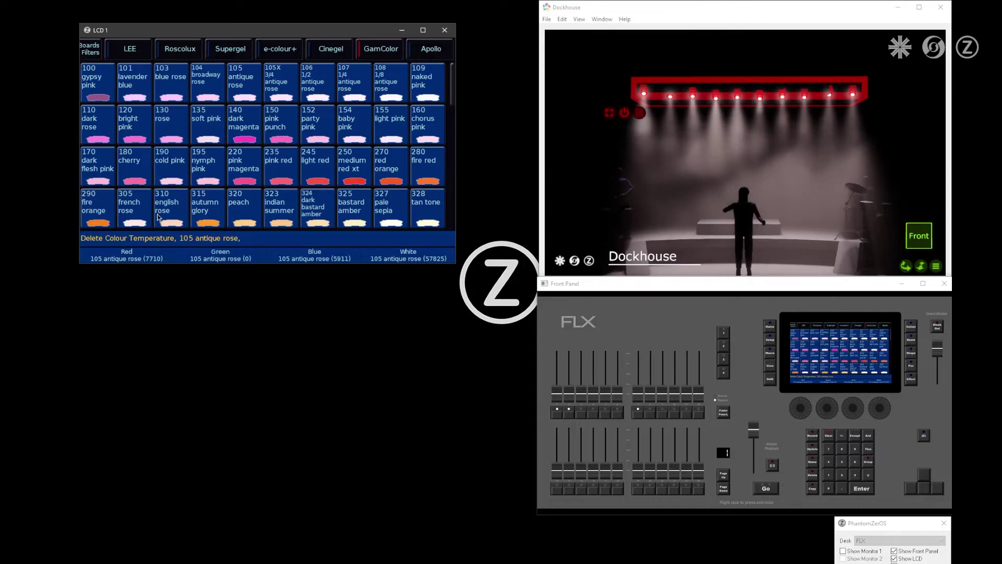
left_click(179, 132)
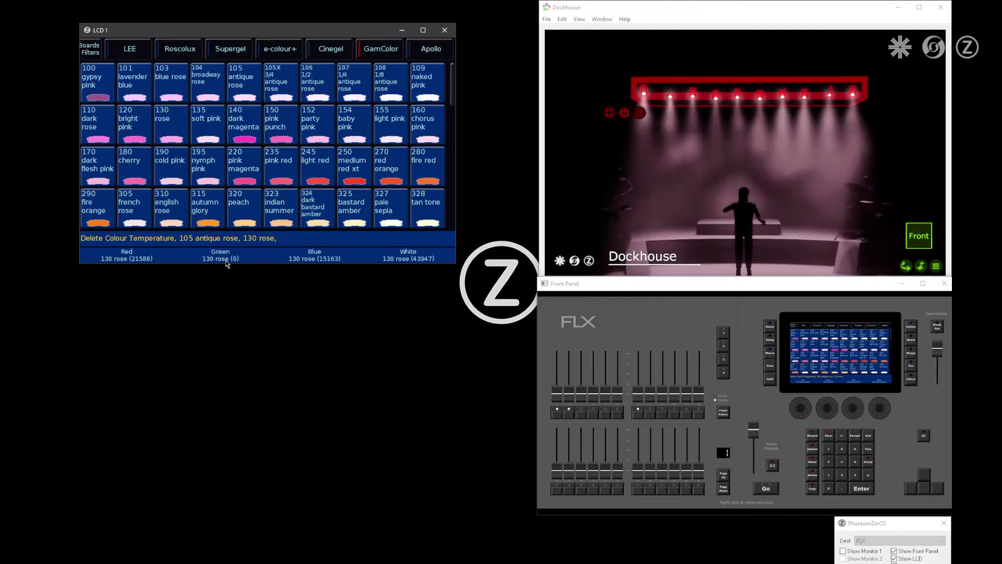
Record the rose look onto playback 8 and raise its fader to full
left_click(810, 447)
left_click(651, 412)
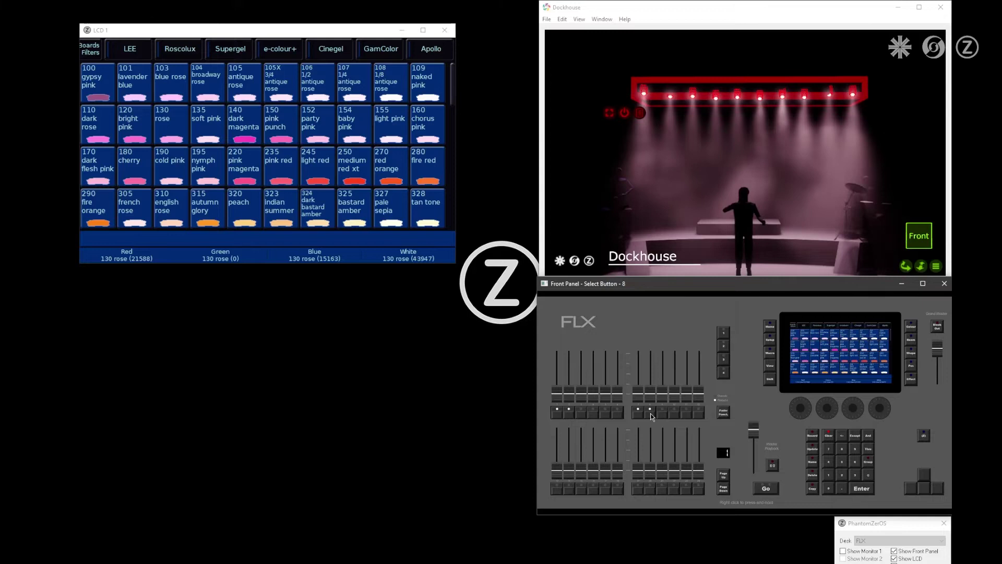
left_click_drag(651, 389, 648, 249)
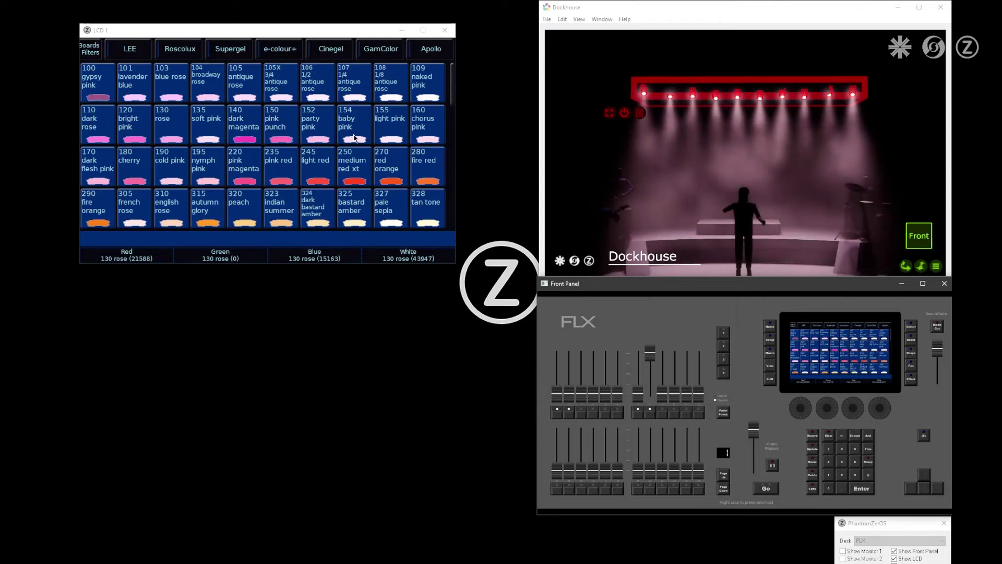
Replace the LCD display with Monitor 1, look along its filter libraries to Apollo, and show the Picker in the second Colour Palettes window
left_click(895, 559)
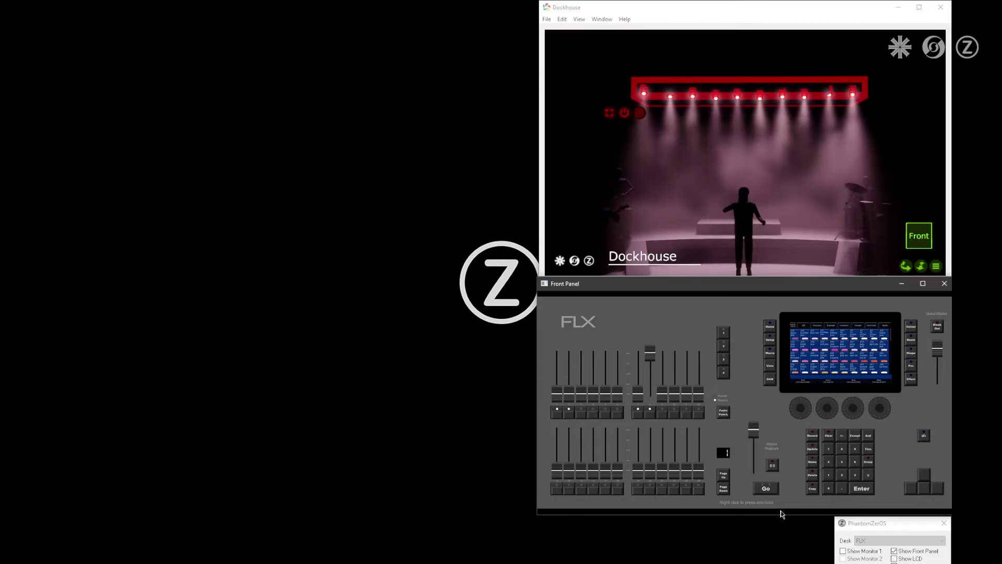
left_click(861, 552)
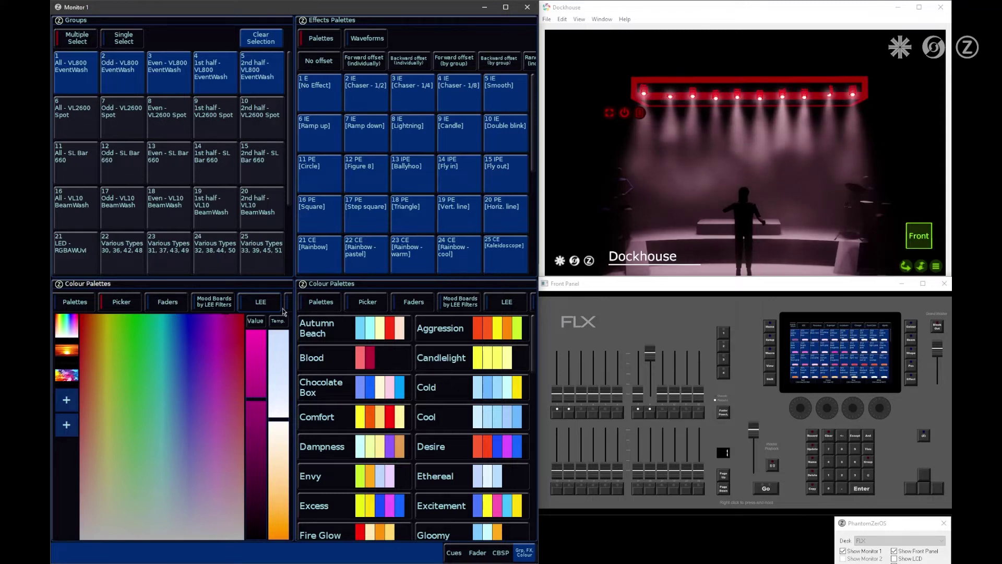
scroll(214, 307, "right", 1)
left_click_drag(234, 309, 55, 314)
left_click_drag(323, 303, 471, 317)
left_click(360, 303)
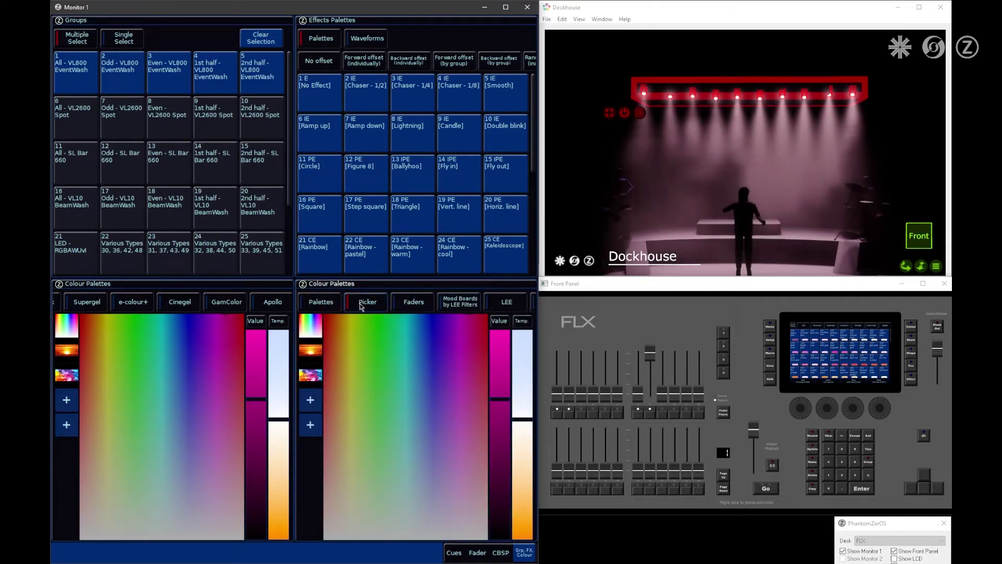
In Setup, show the LED - RGBAWUvI fixtures and set Colour picker controls UV to No for fixture 27
key("ctrl+s")
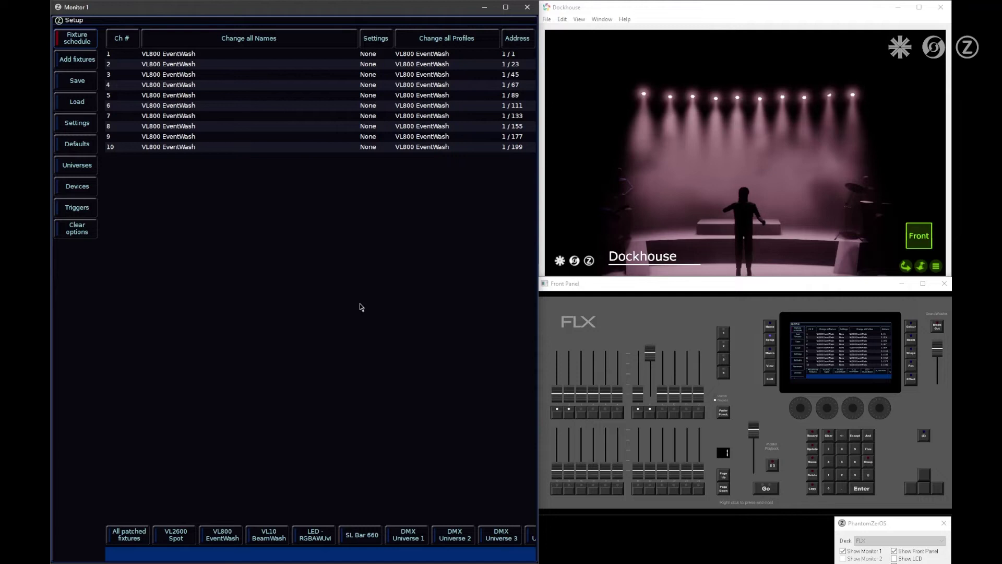
left_click(318, 537)
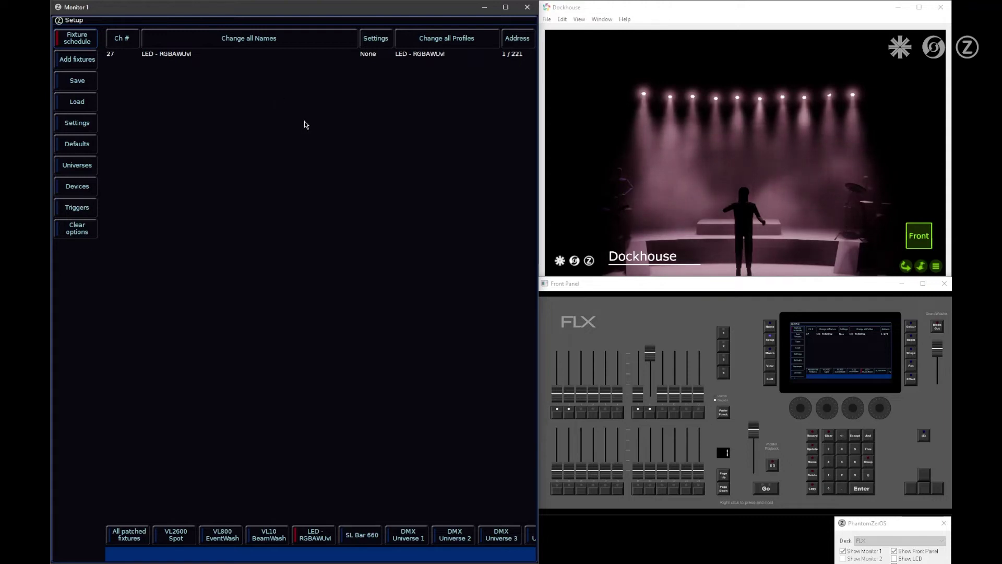
left_click(369, 54)
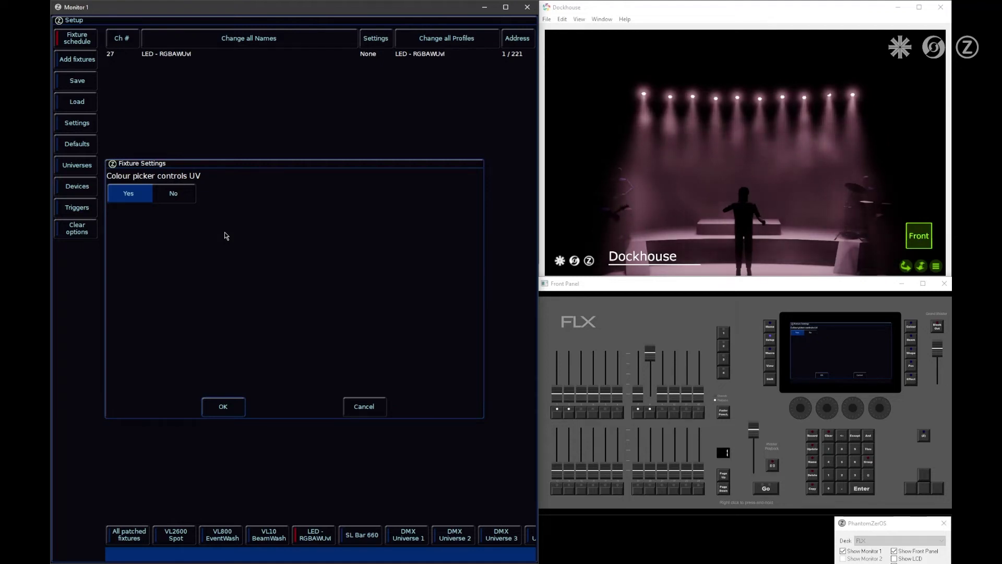
left_click(175, 192)
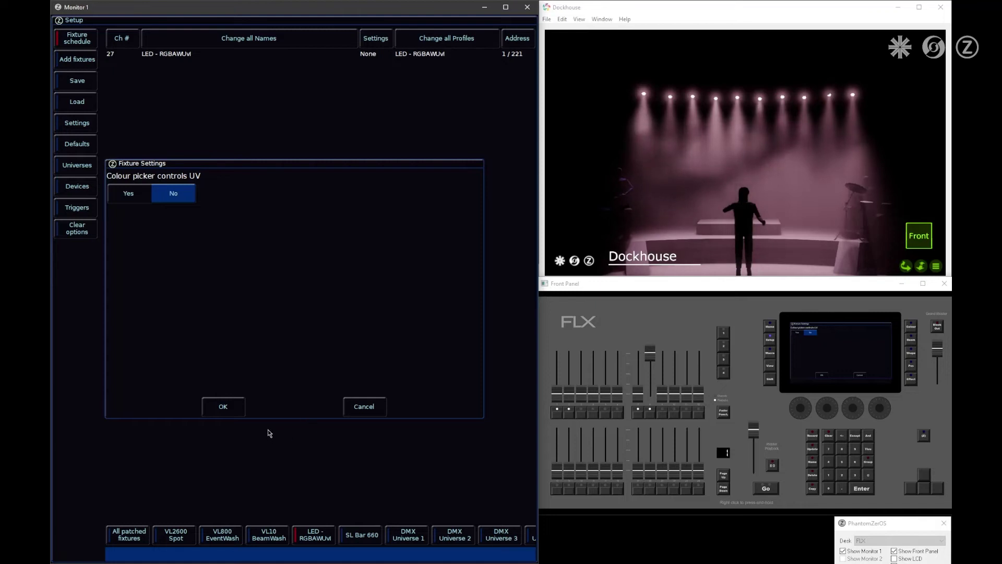
left_click(232, 415)
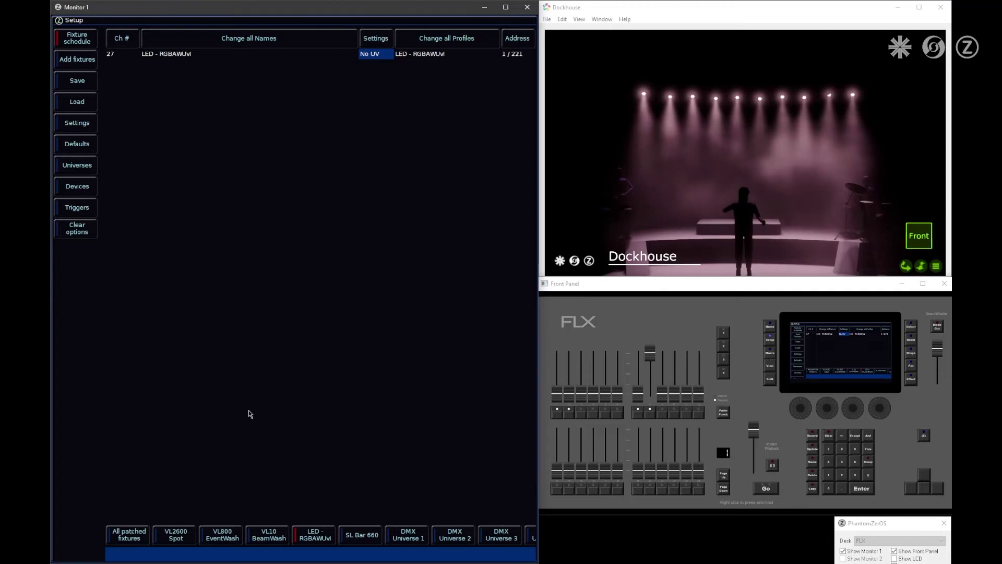
Search the fixture library for manufacturer "Vari" and model "800", and examine the VL800 EventProfile's 16bit channel list
left_click(88, 61)
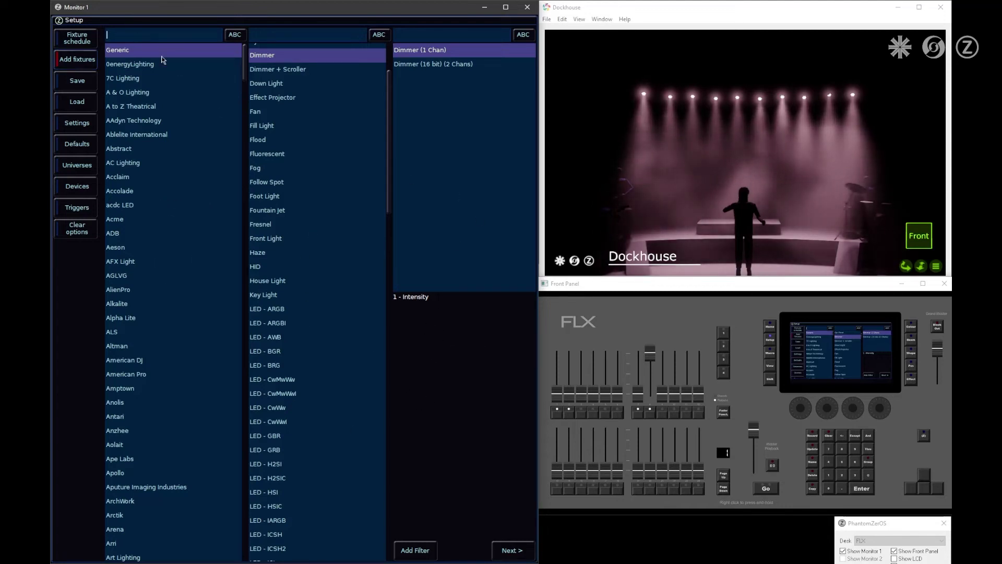
type("ri")
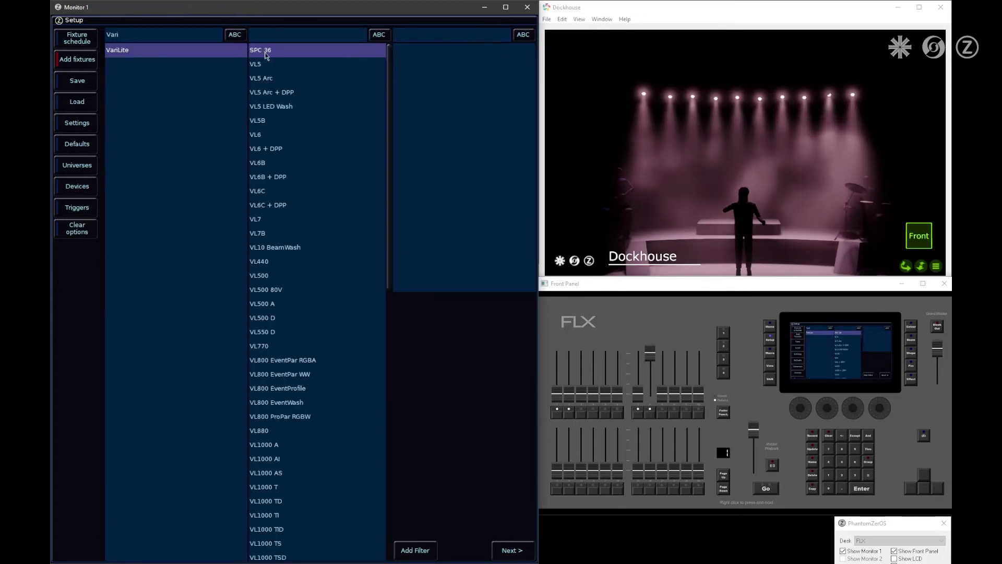
left_click(278, 39)
type("800")
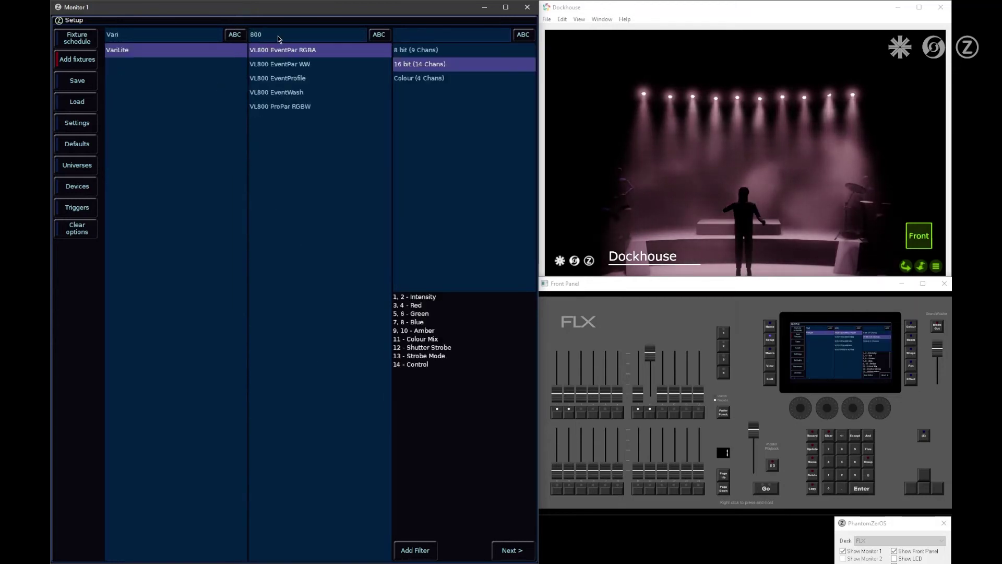
left_click(282, 78)
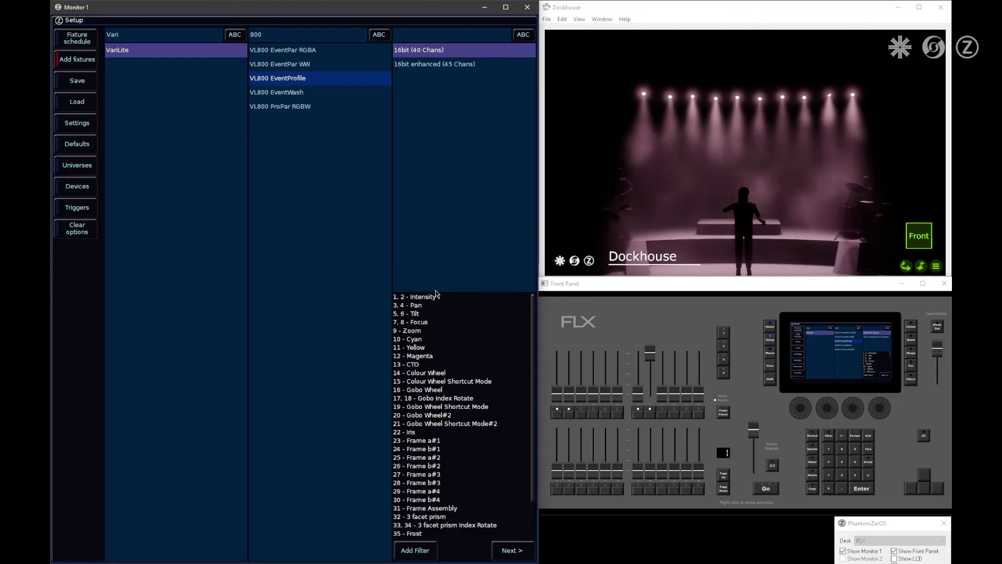
scroll(476, 417, "down", 3)
scroll(476, 416, "up", 3)
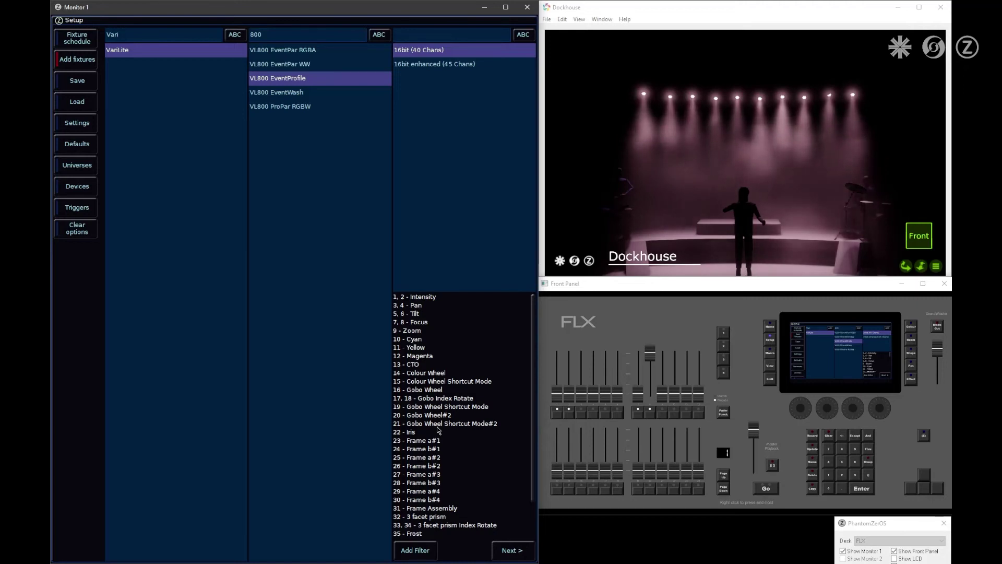
Clear the manufacturer and model search texts in the fixture library
left_click(159, 39)
key("BackSpace")
key("BackSpace")
key("BackSpace")
key("BackSpace")
left_click(282, 34)
key("BackSpace")
key("BackSpace")
key("BackSpace")
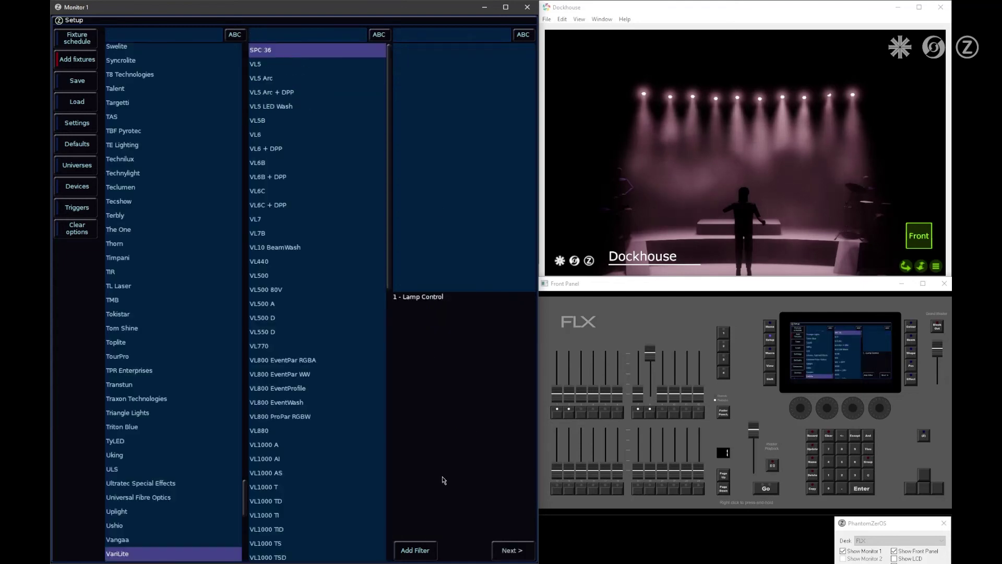
Add a fixture library filter with the number of channels set to 24
left_click(422, 551)
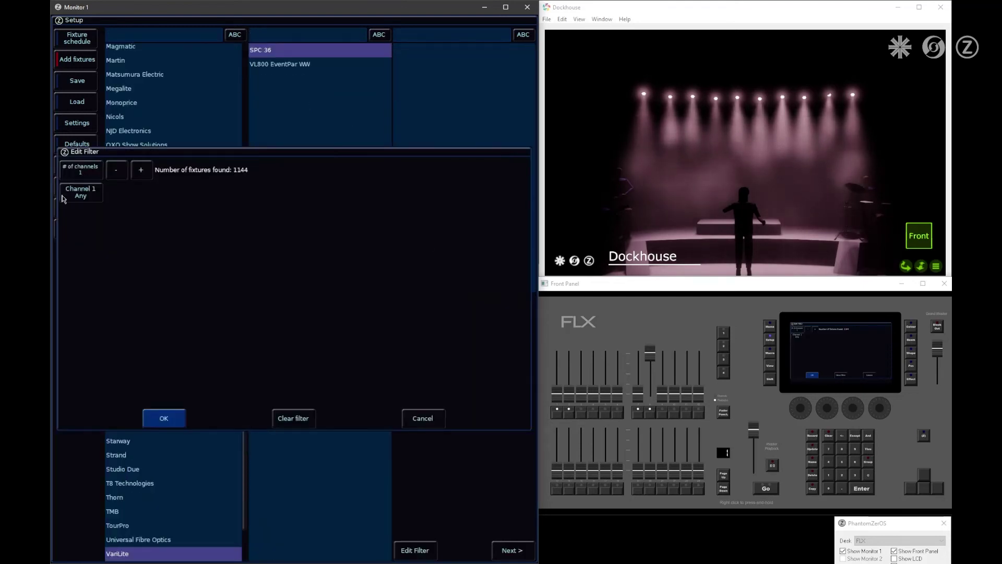
left_click(81, 166)
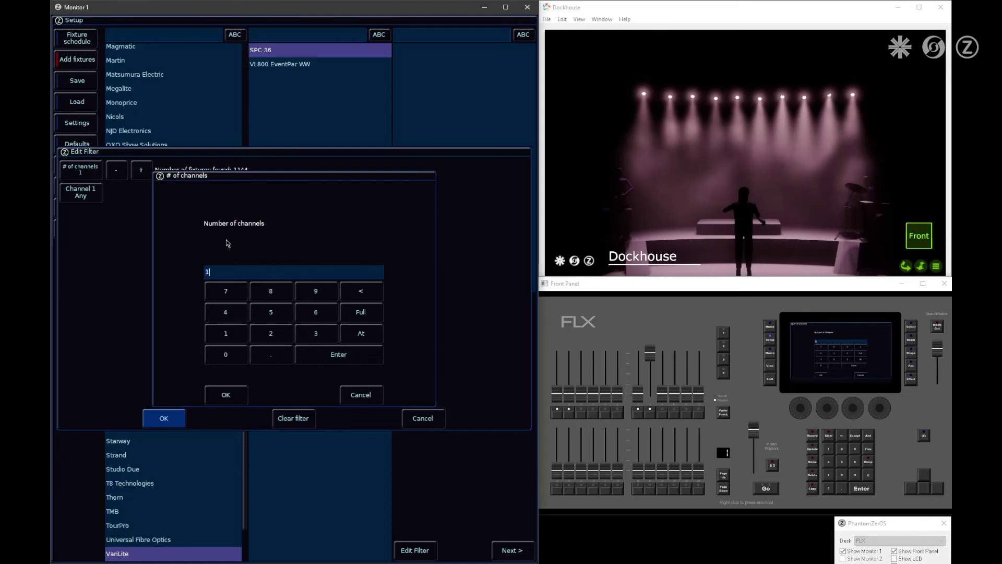
type("24")
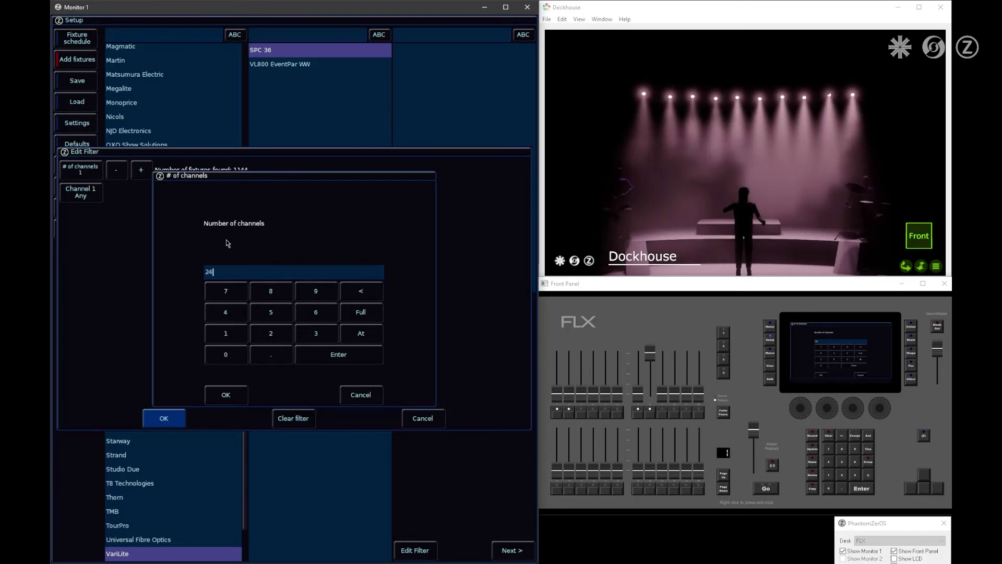
key("Return")
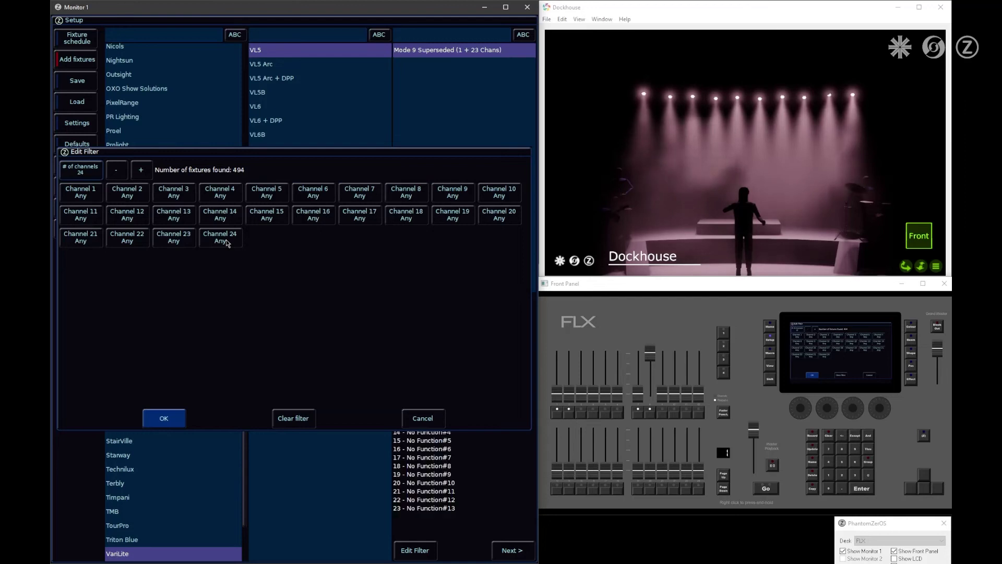
Set the filter's channel 1 to Pan, channel 3 to Tilt and channel 6 to Intensity
left_click(90, 197)
left_click(170, 128)
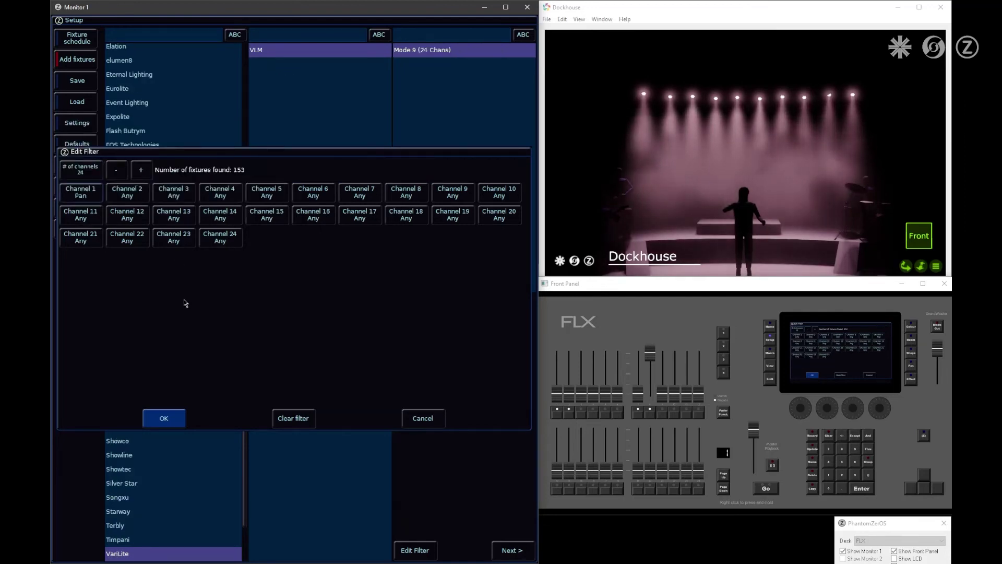
left_click(178, 193)
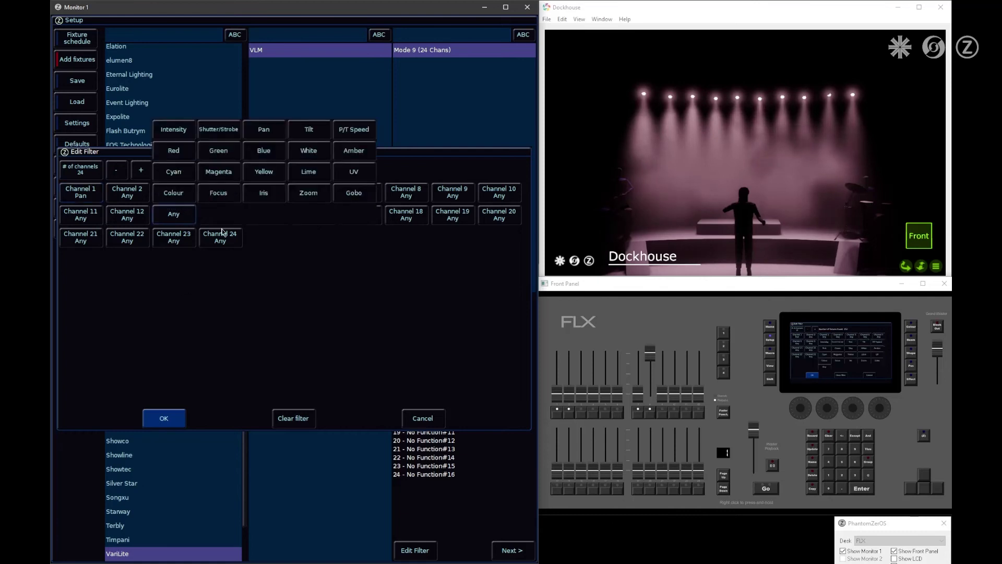
left_click(315, 137)
left_click(306, 201)
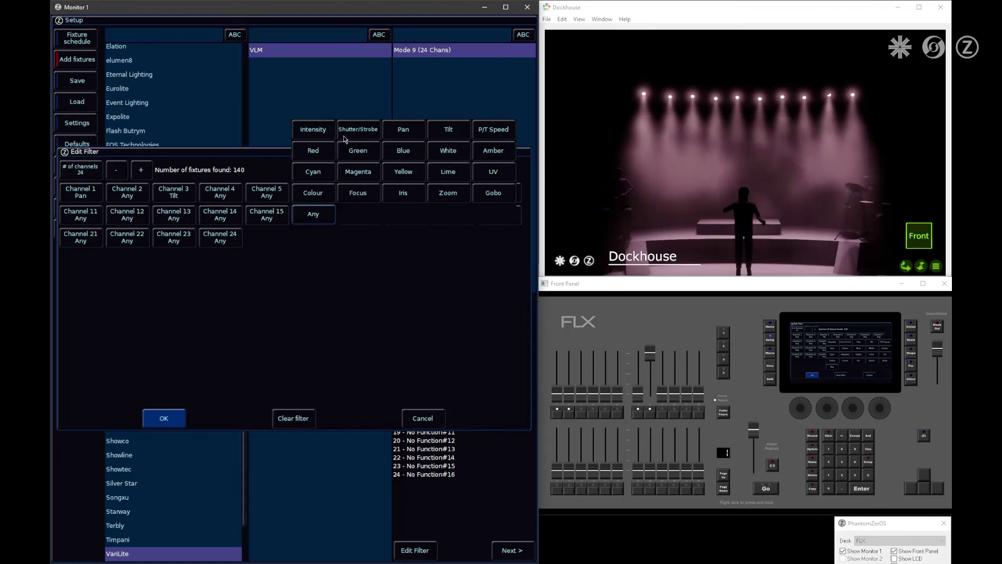
left_click(320, 133)
Try Red for the filter's channel 7, change it to Shutter/Strobe, and apply the filter
left_click(365, 195)
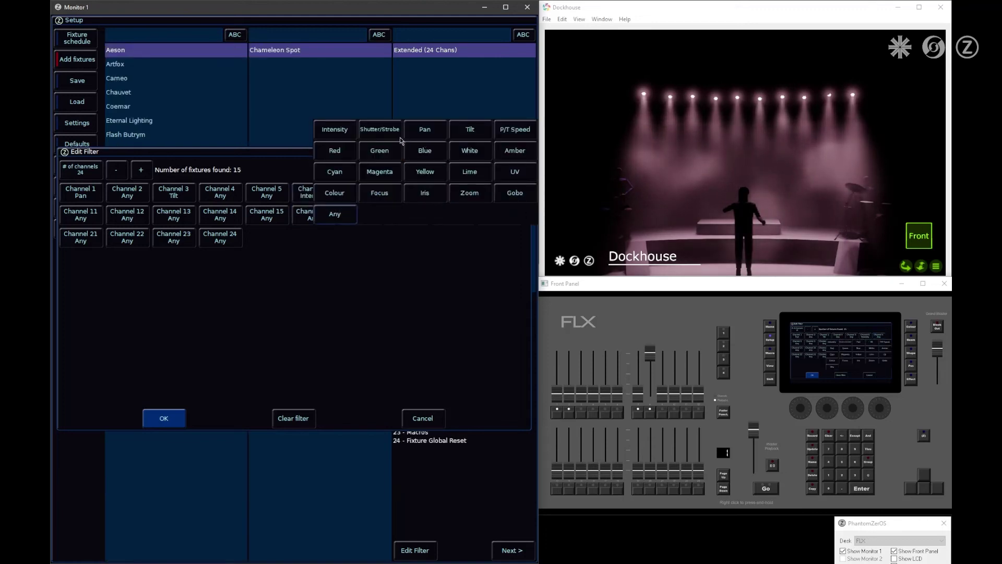
left_click(339, 151)
left_click(360, 192)
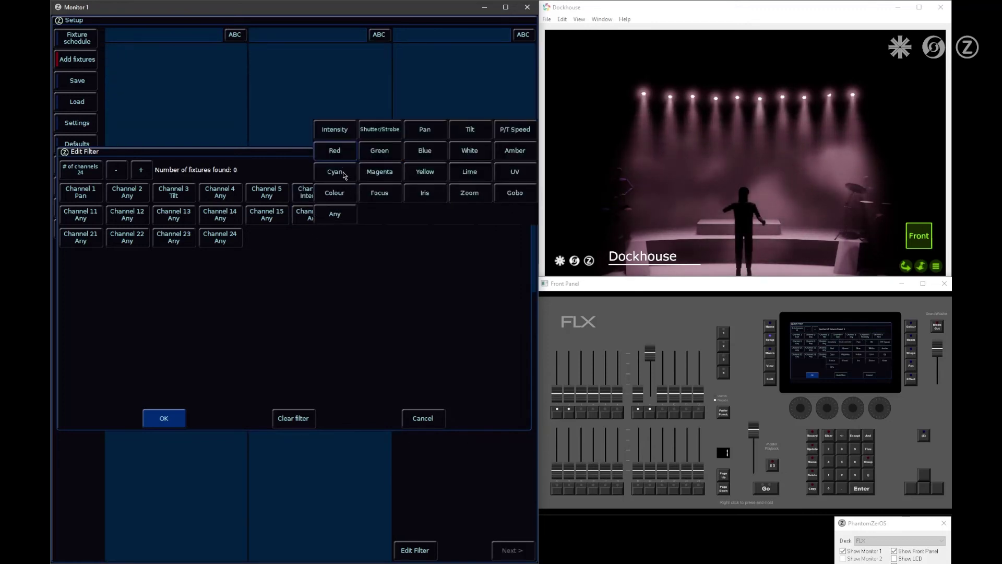
left_click(380, 130)
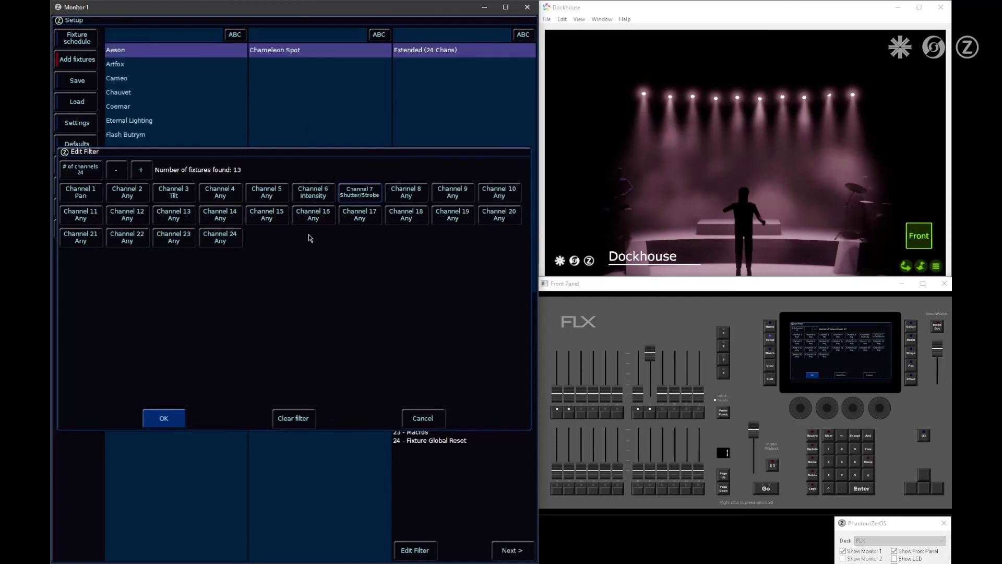
left_click(164, 418)
Look through the filtered manufacturers, choose the Vello BSW400 in Standard mode, and proceed to its patching options
left_click(146, 64)
left_click(153, 94)
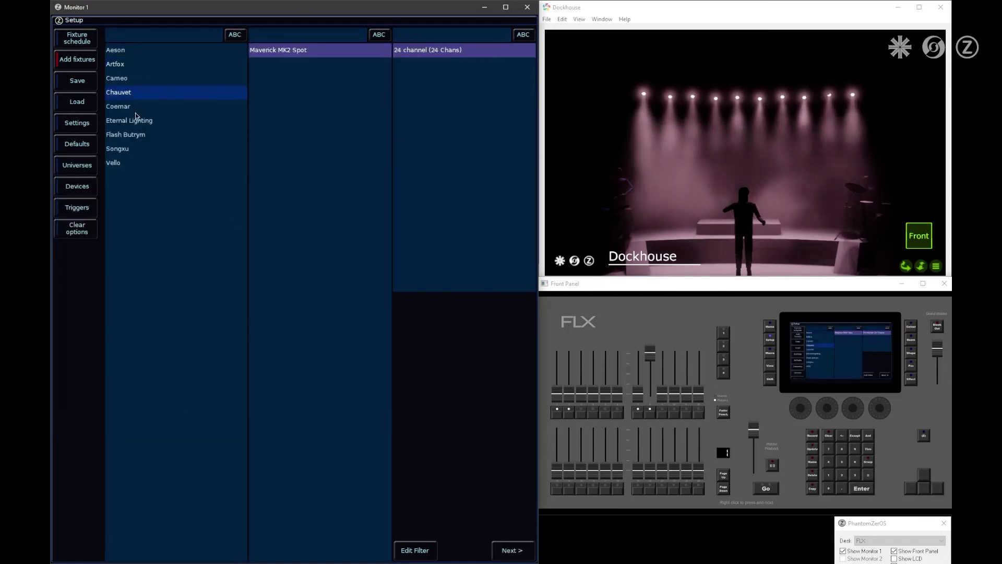
left_click(135, 116)
left_click(130, 146)
left_click(127, 163)
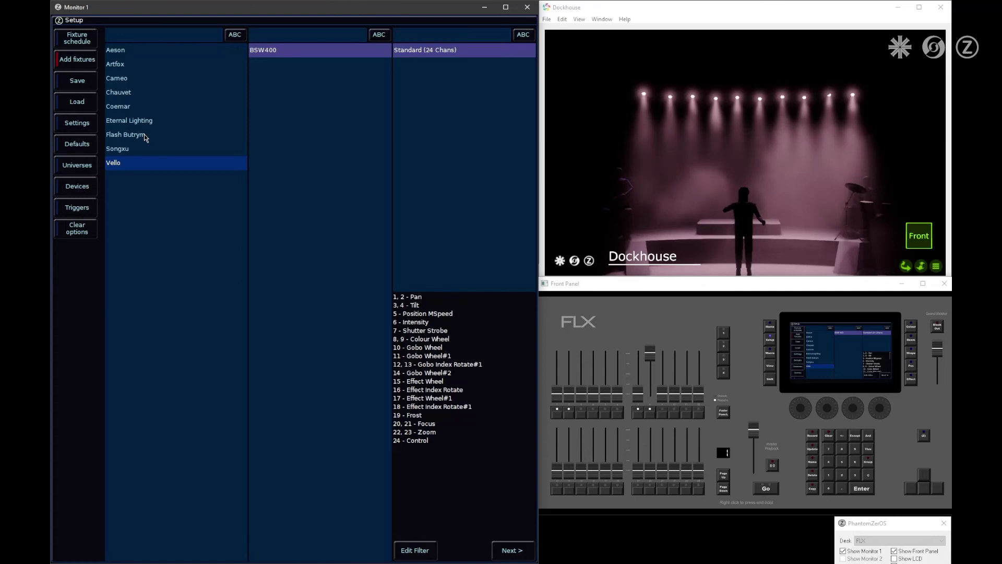
left_click(505, 555)
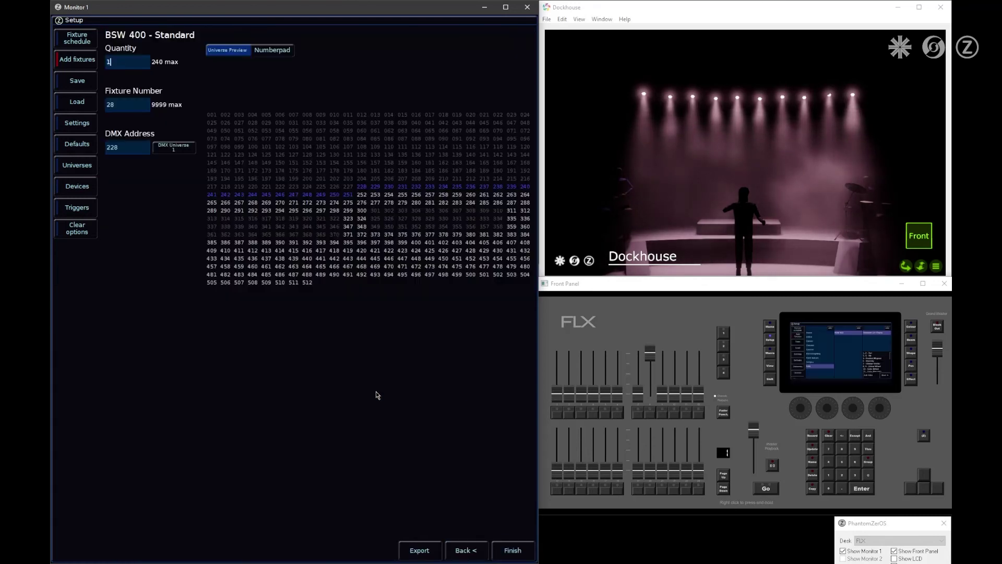
Export the Vello BSW400 Standard-mode fixture to the local drive with RDM disabled, and leave the setup
left_click(420, 552)
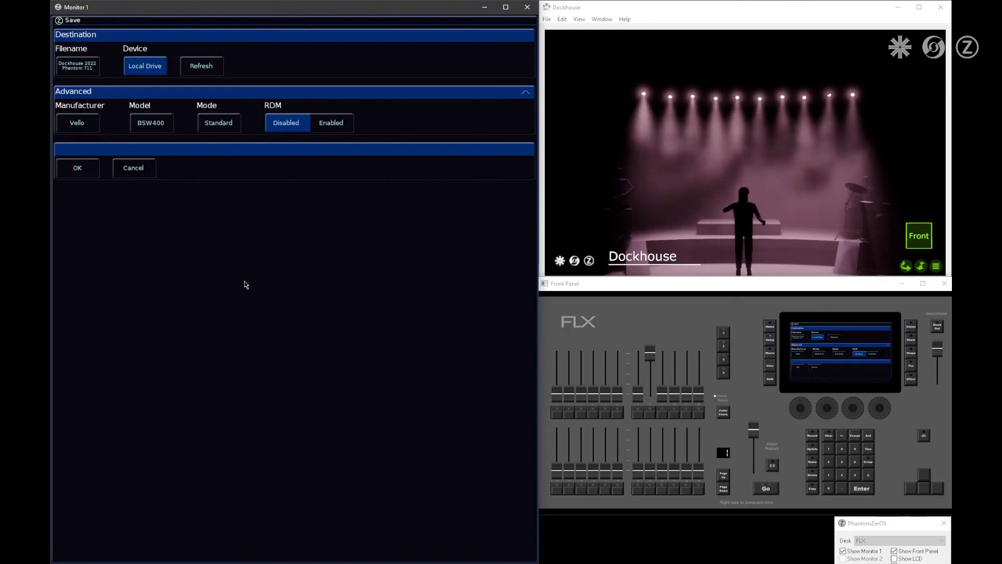
left_click(327, 130)
left_click(295, 123)
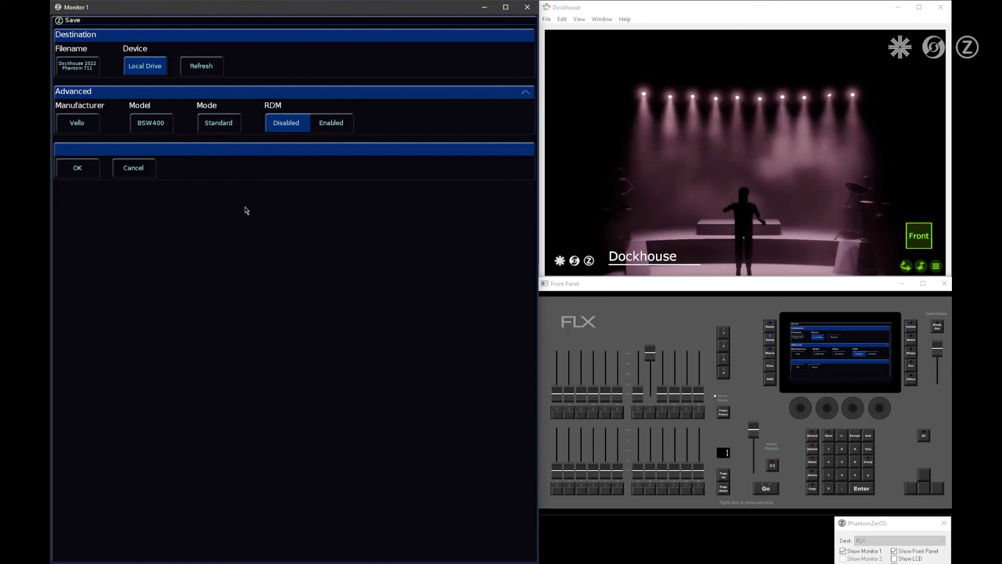
left_click(78, 168)
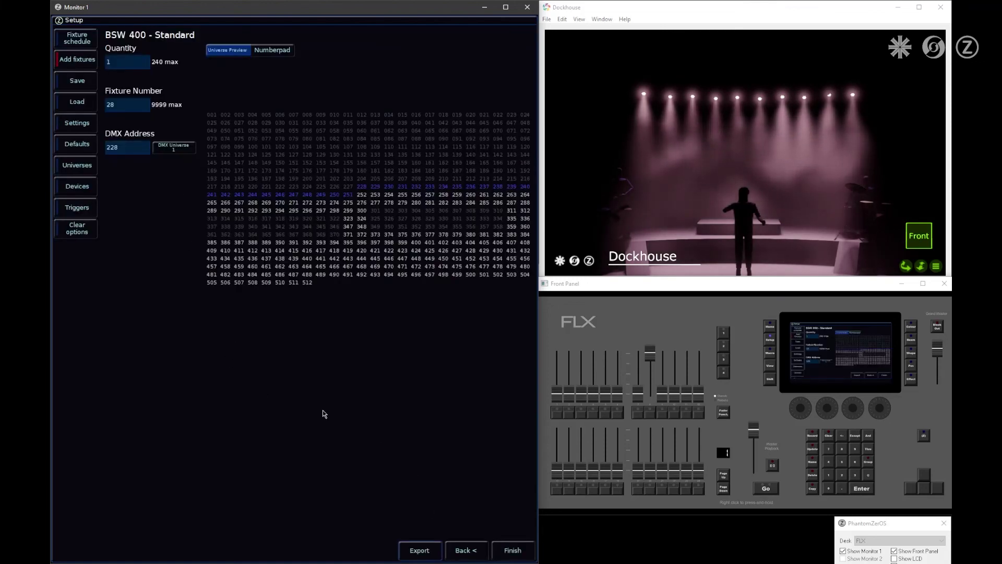
key("Return")
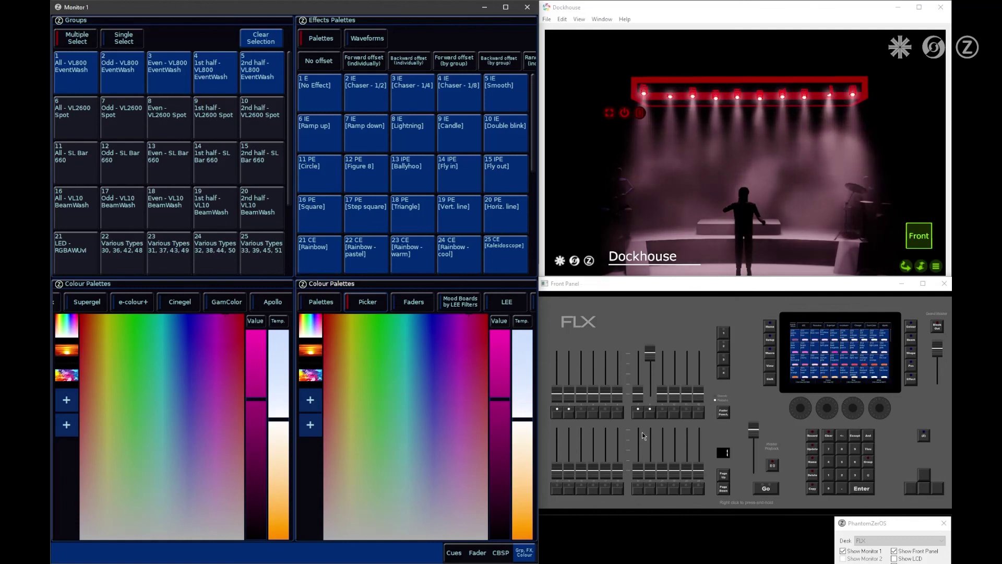
With the Cues view and the LCD window shown, home the selected VL800 EventWash fixtures' Blue parameter, followed by all their colour parameters
left_click(454, 553)
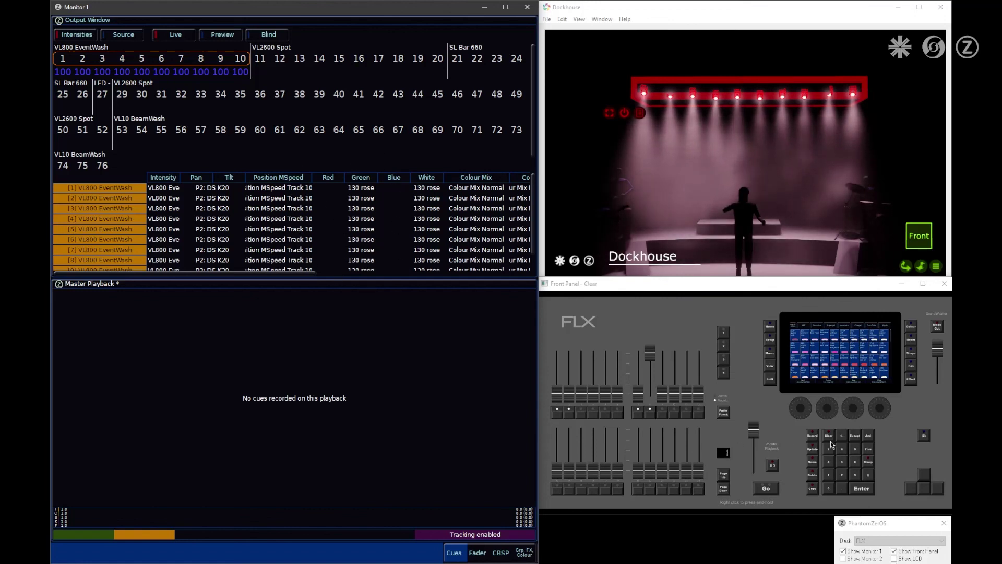
left_click(895, 559)
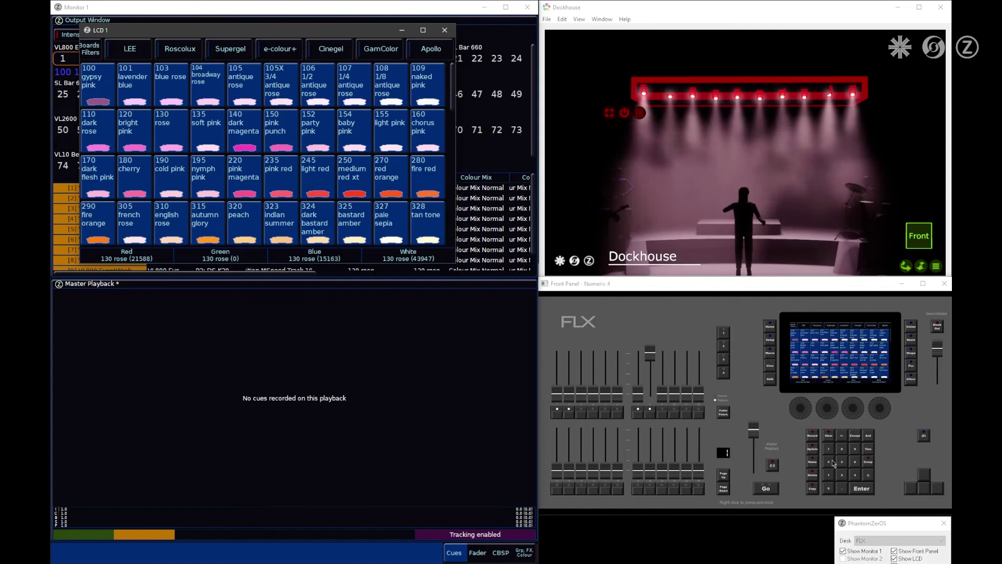
left_click(854, 409)
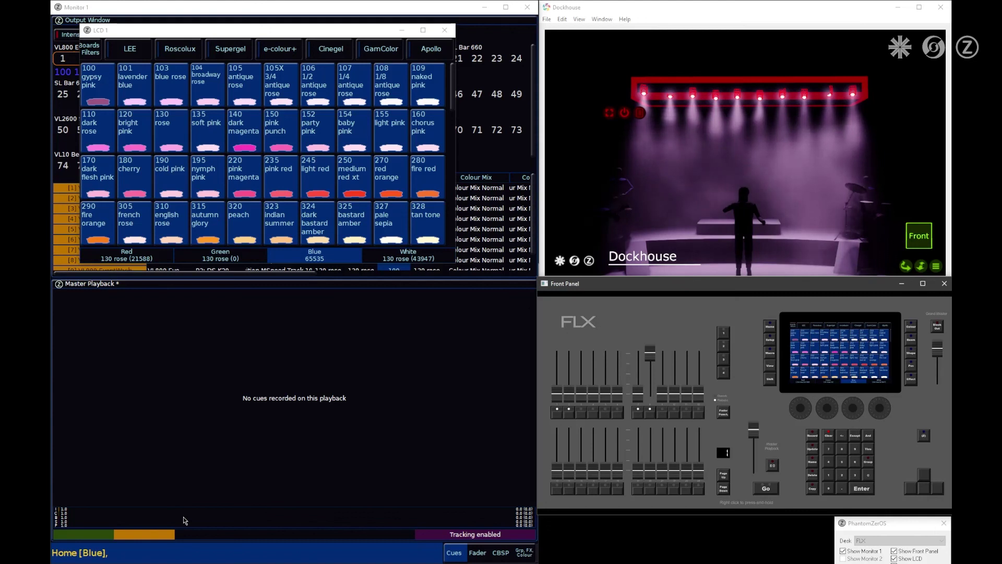
left_click(915, 328)
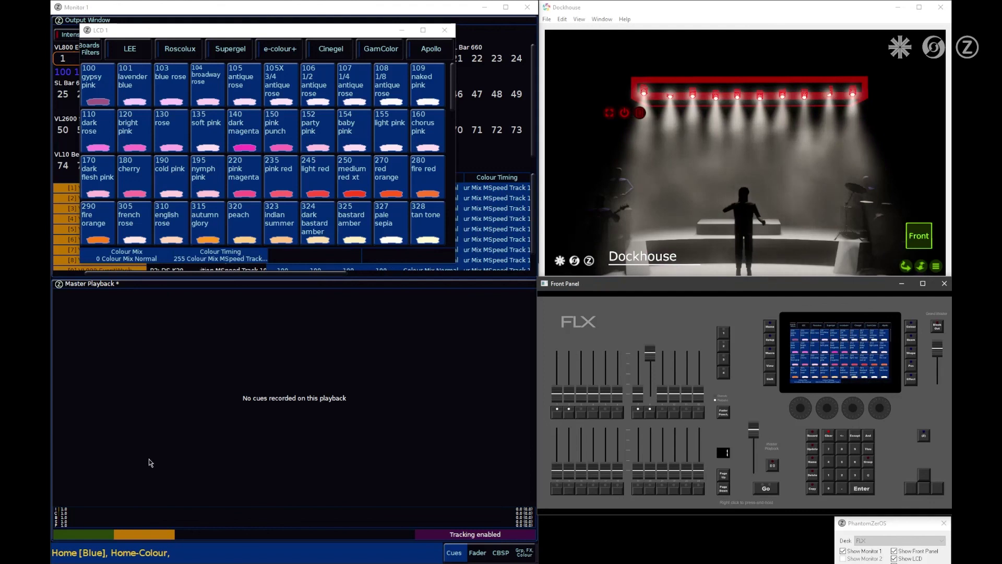